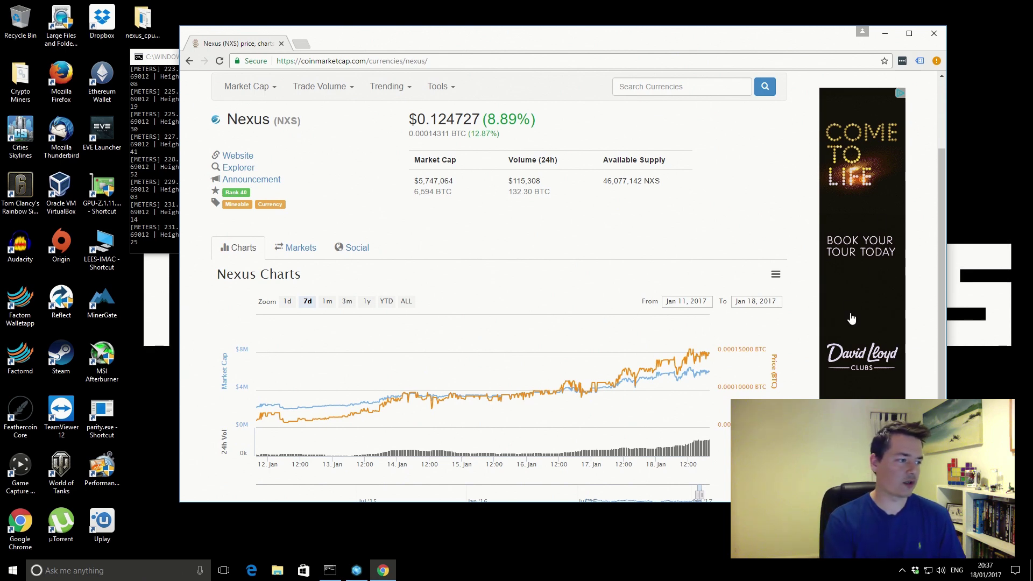
# Step: Scroll the Nexus price page, then close the Chrome browser window
pyautogui.scroll(-2, 552, 289)
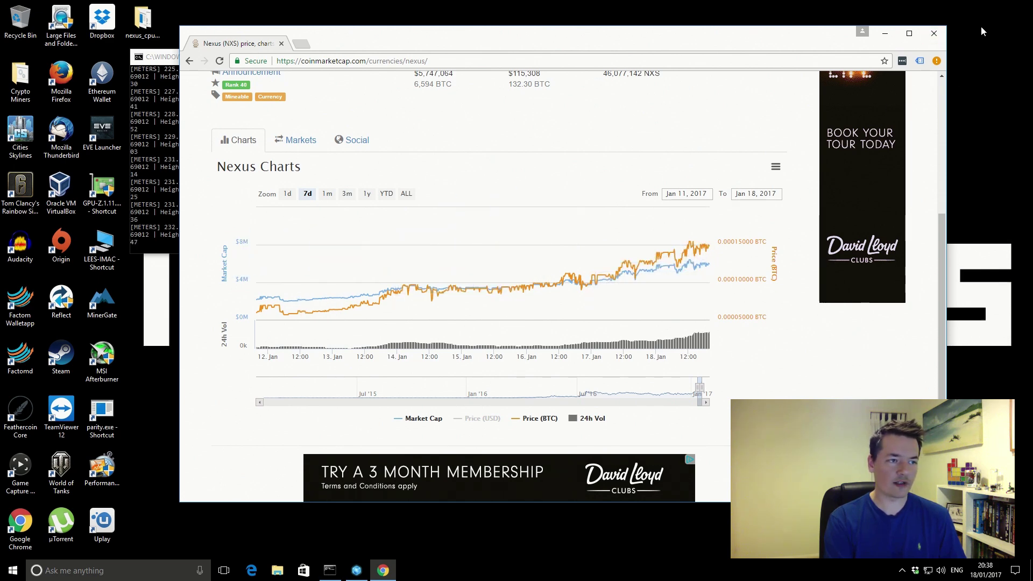
pyautogui.click(934, 35)
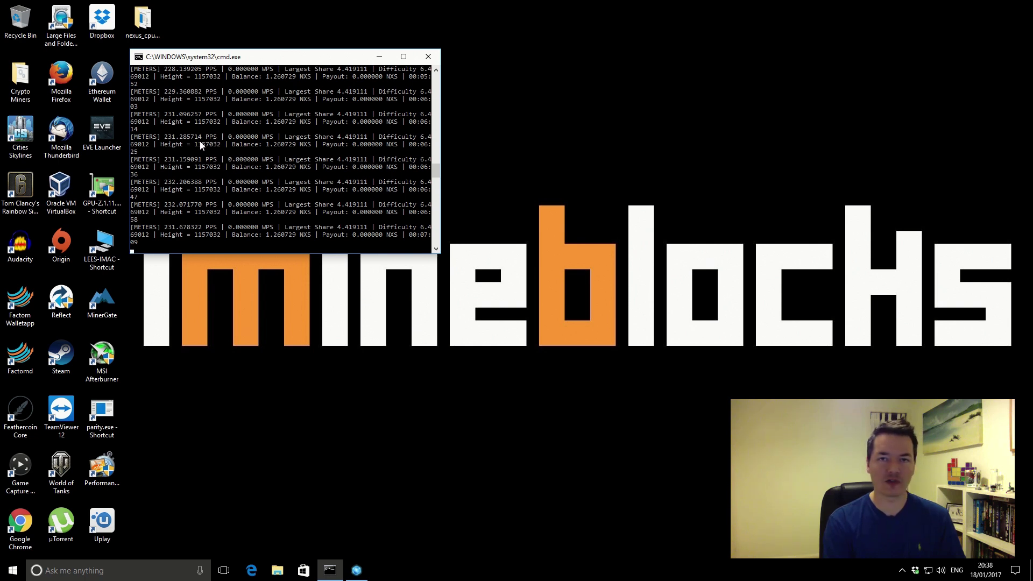
pyautogui.click(427, 57)
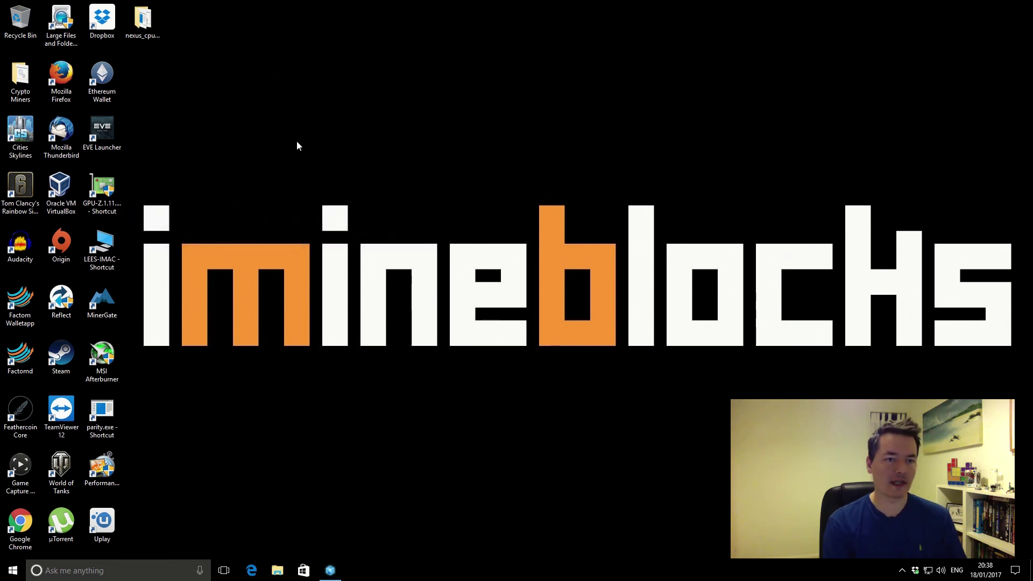
pyautogui.click(146, 24)
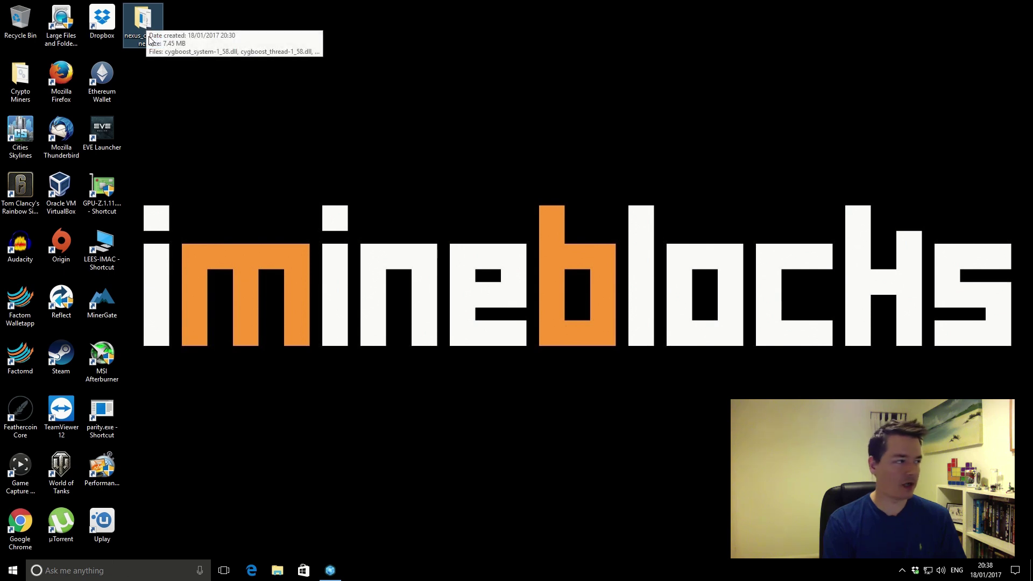
pyautogui.moveTo(146, 27)
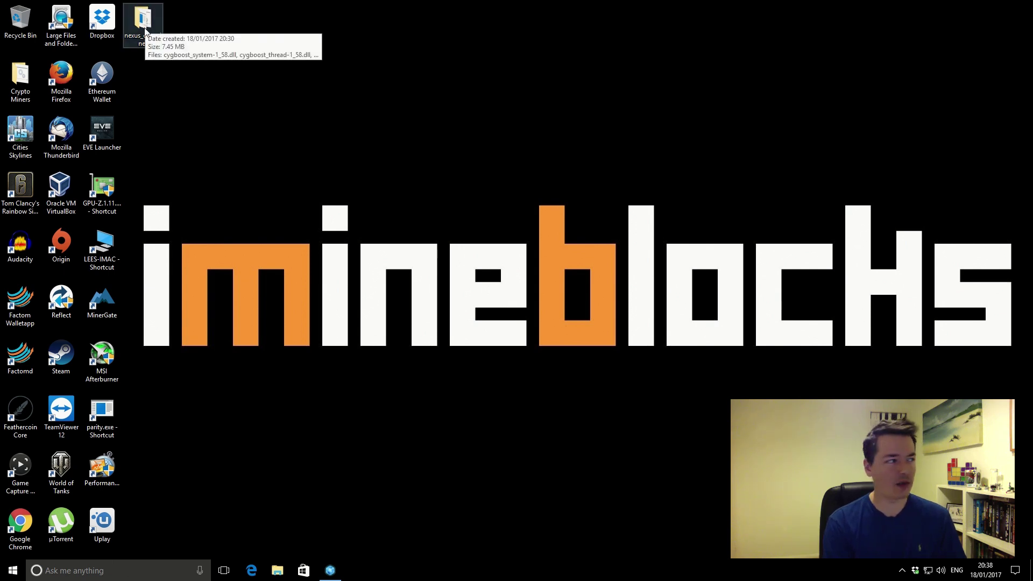
pyautogui.click(163, 56)
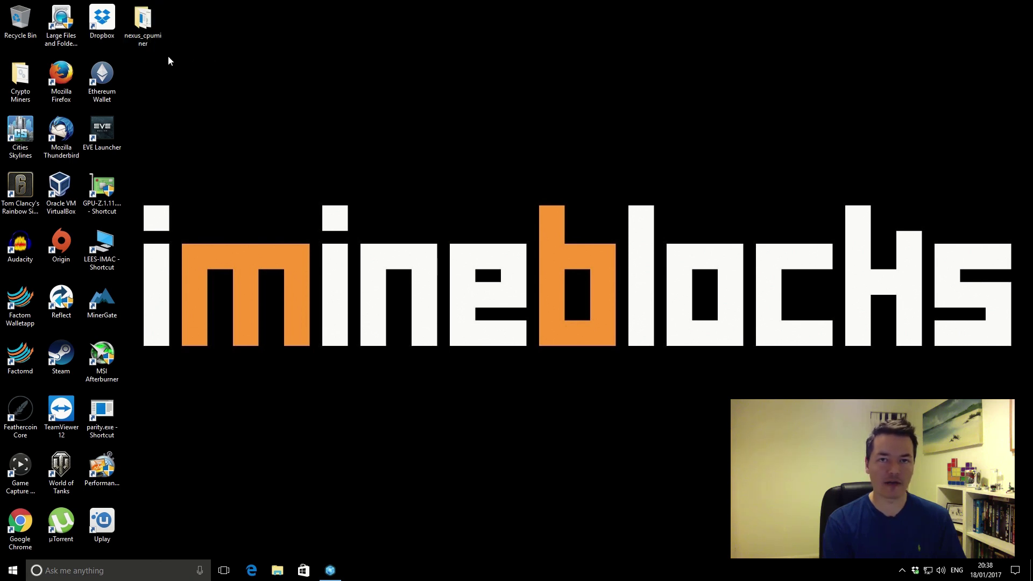
# Step: Open the nexus_cpuminer folder and browse its miner executables, including the core2 and sandybridge variants
pyautogui.doubleClick(143, 23)
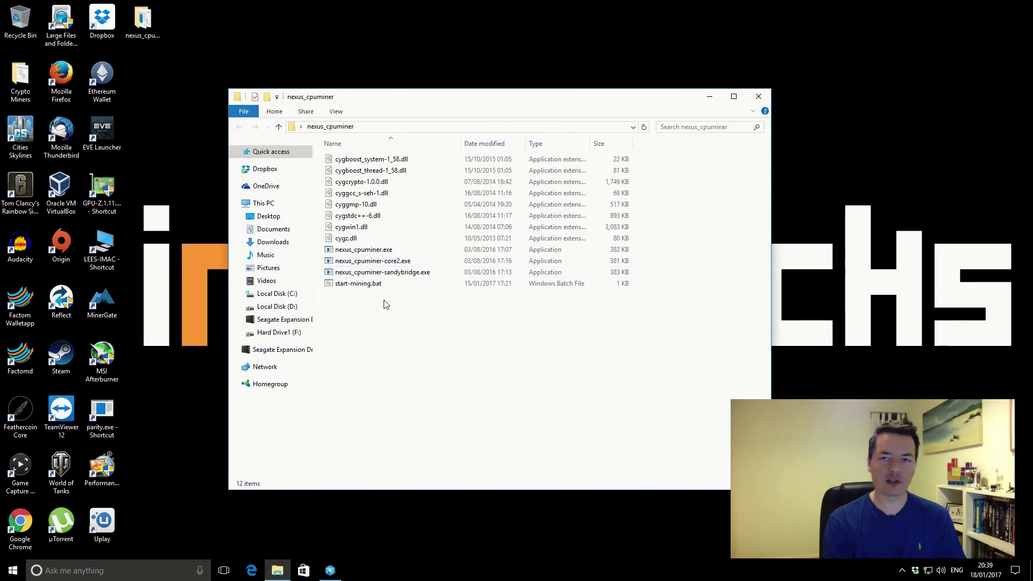
pyautogui.click(371, 159)
pyautogui.keyDown('shift'); pyautogui.click(363, 287); pyautogui.keyUp('shift')
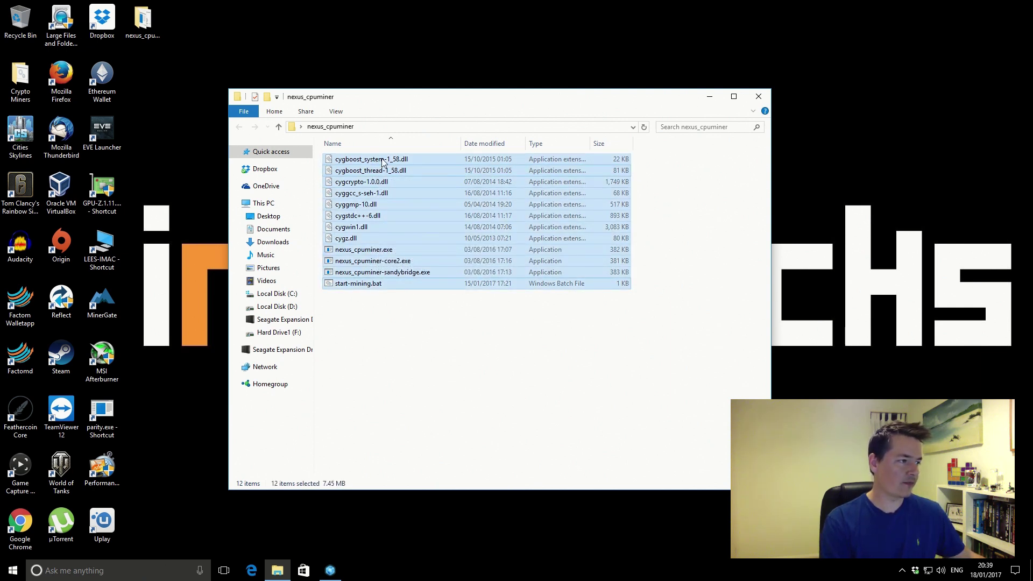
pyautogui.click(374, 327)
pyautogui.click(376, 250)
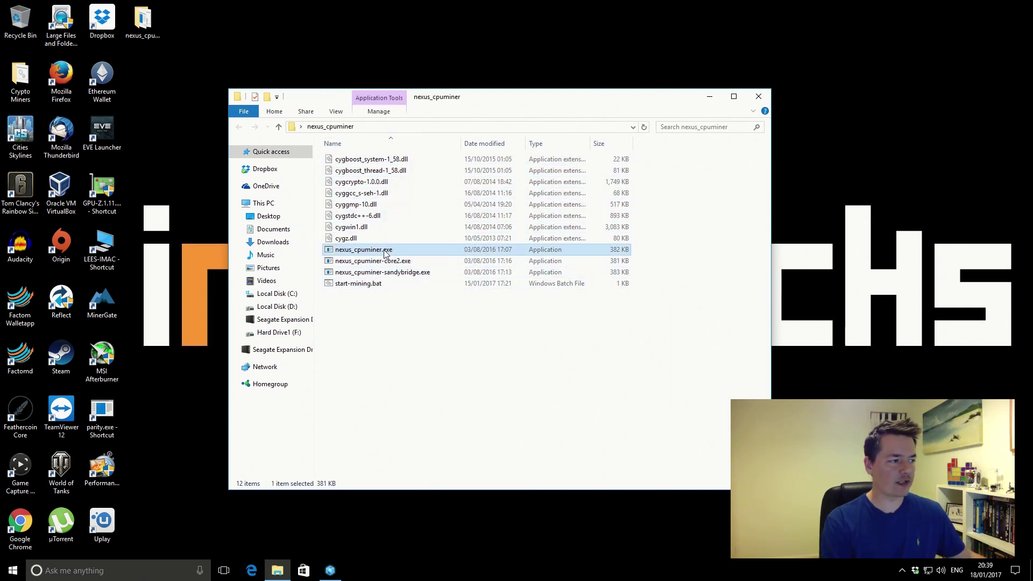
pyautogui.click(385, 260)
pyautogui.click(385, 273)
pyautogui.click(383, 251)
# Step: Select nexus_cpuminer.exe, then the start-mining.bat batch file
pyautogui.click(380, 297)
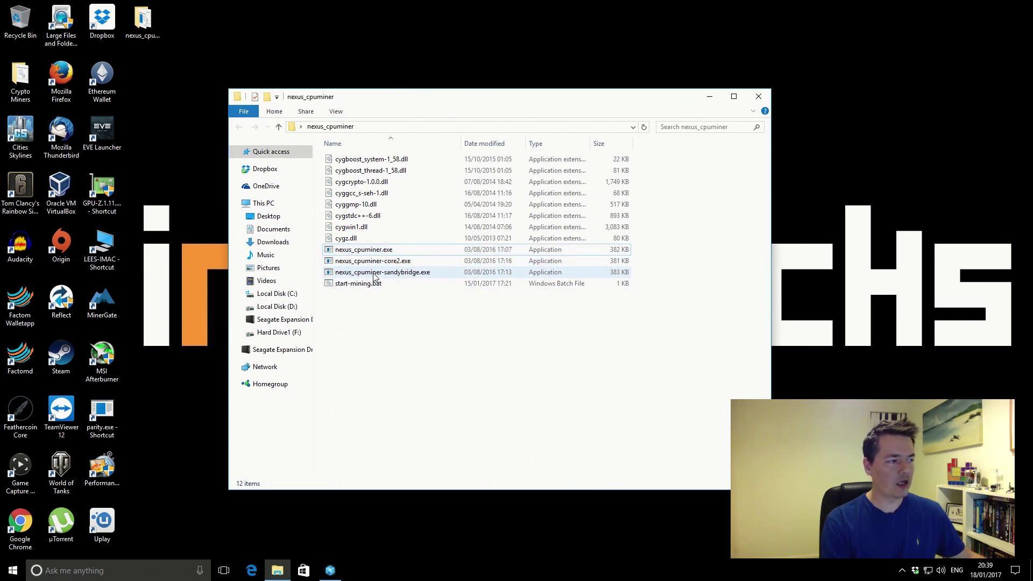
pyautogui.click(366, 250)
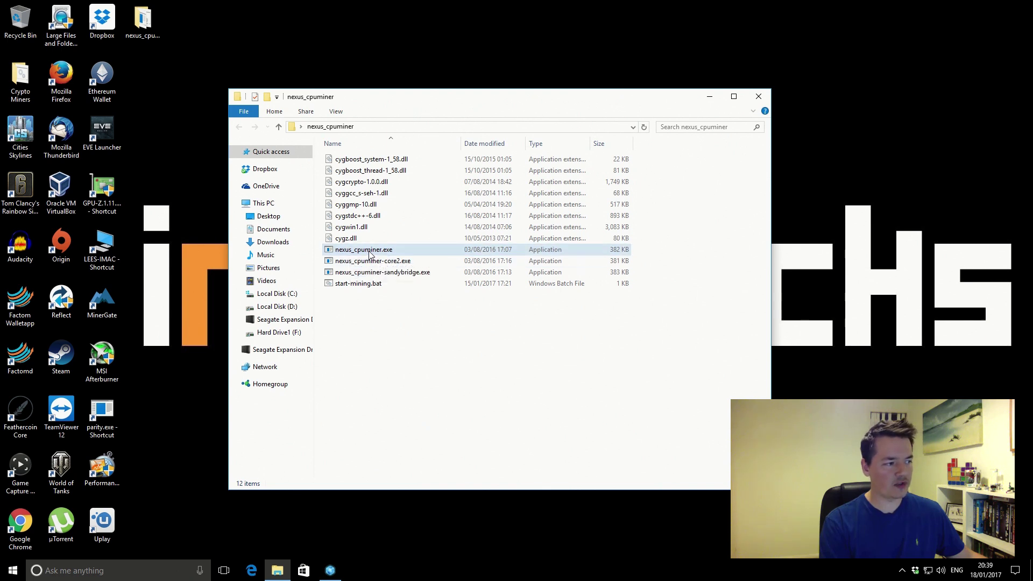
pyautogui.click(364, 286)
pyautogui.click(365, 288)
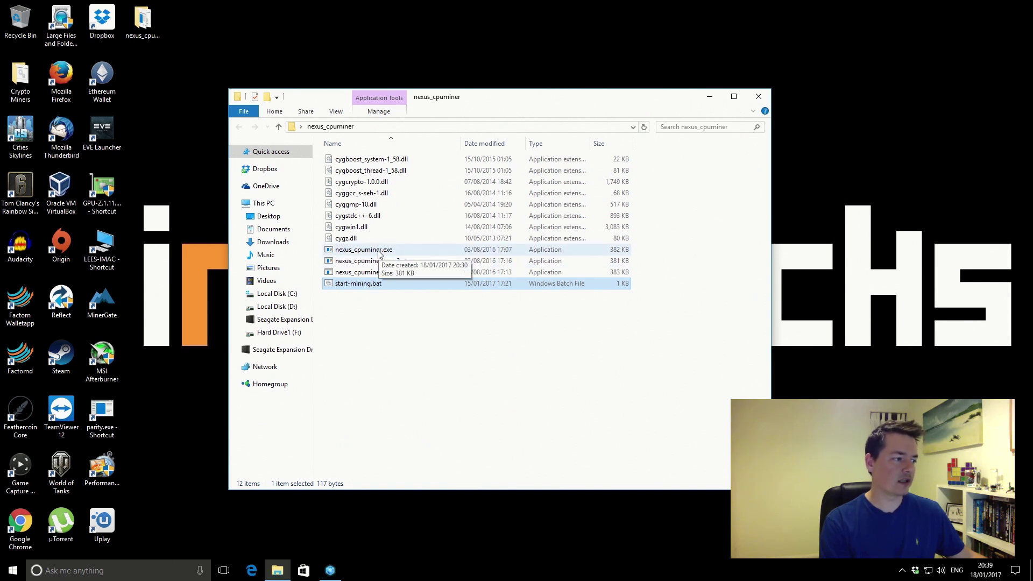
# Step: Open start-mining.bat in Notepad via Edit and widen the window so the command fits one line
pyautogui.rightClick(359, 289)
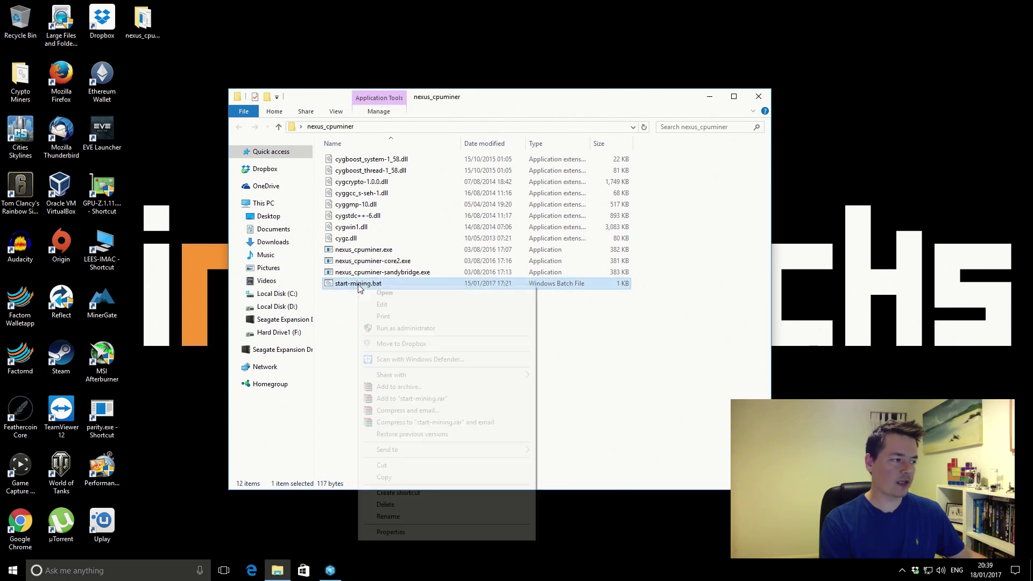
pyautogui.click(383, 305)
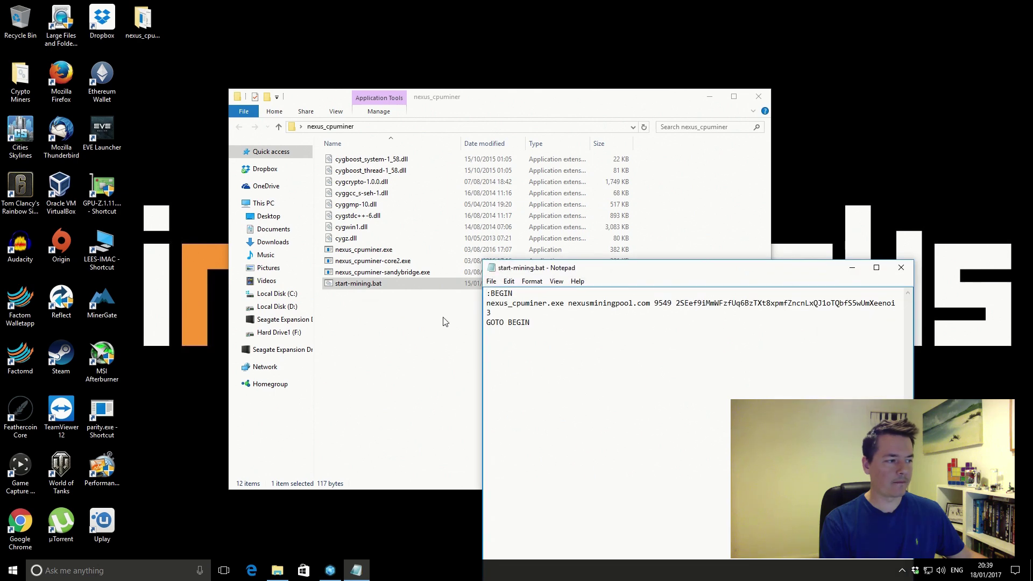
pyautogui.click(545, 323)
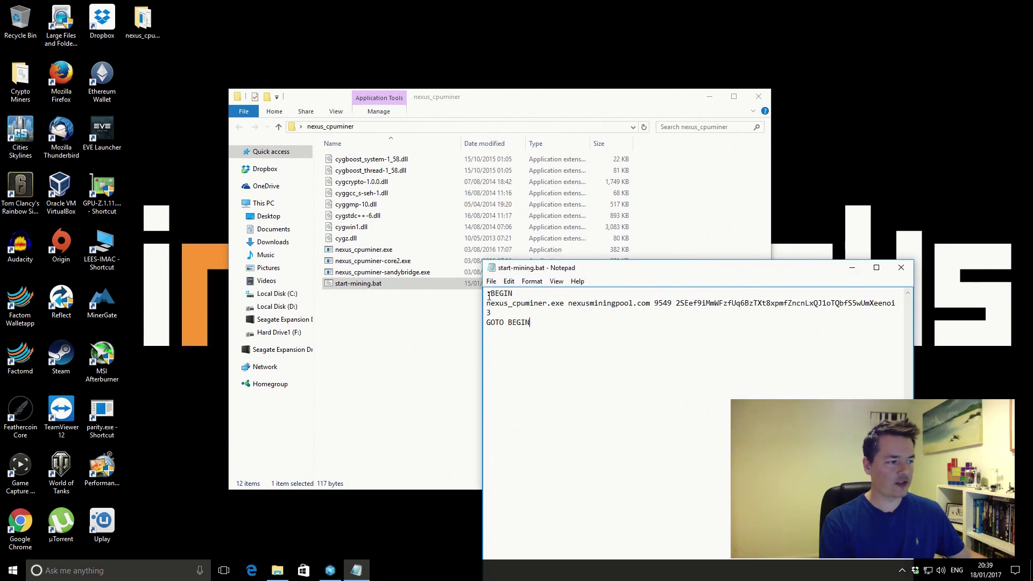
pyautogui.moveTo(488, 295); pyautogui.dragTo(555, 320)
pyautogui.click(556, 317)
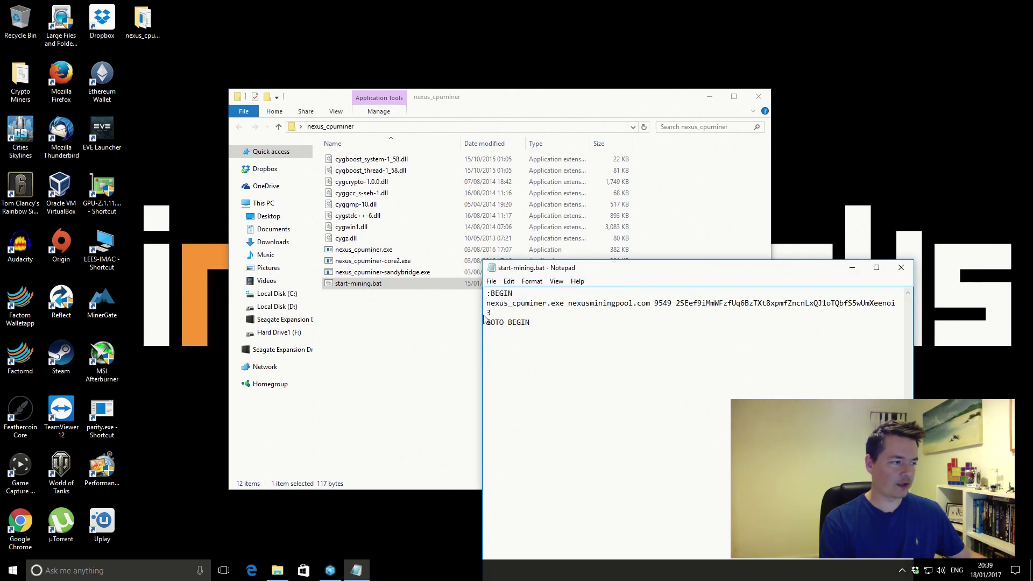
pyautogui.moveTo(482, 313); pyautogui.dragTo(474, 313)
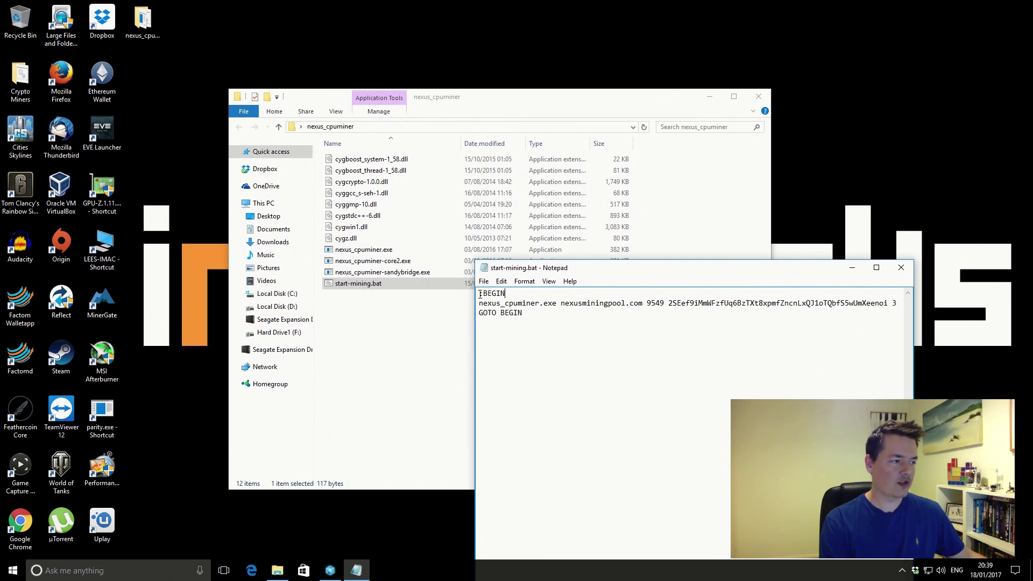
# Step: Highlight the :BEGIN label and the nexus_cpuminer.exe program name in the script
pyautogui.moveTo(479, 294); pyautogui.dragTo(508, 293)
pyautogui.click(518, 315)
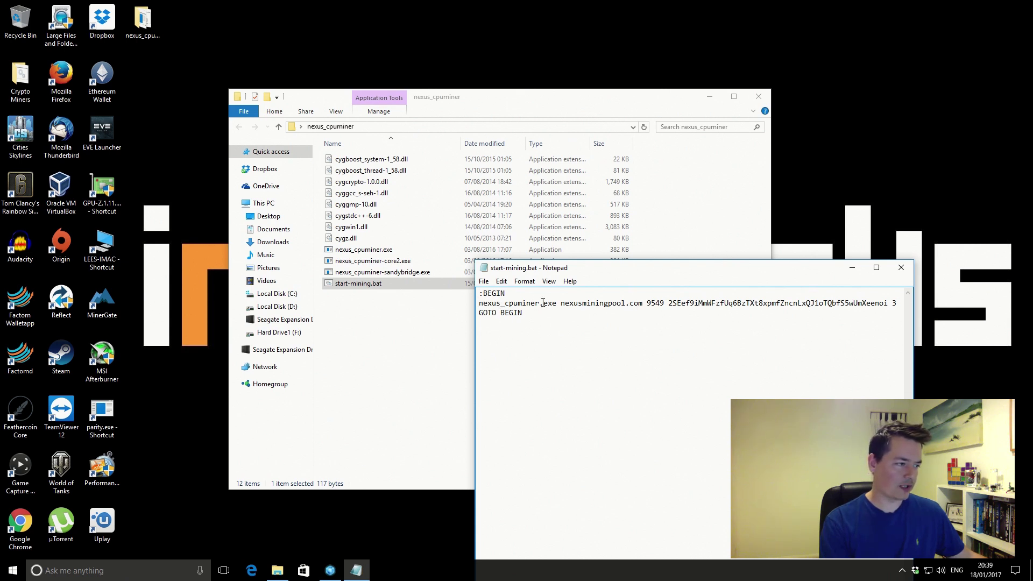
pyautogui.moveTo(478, 303); pyautogui.dragTo(557, 306)
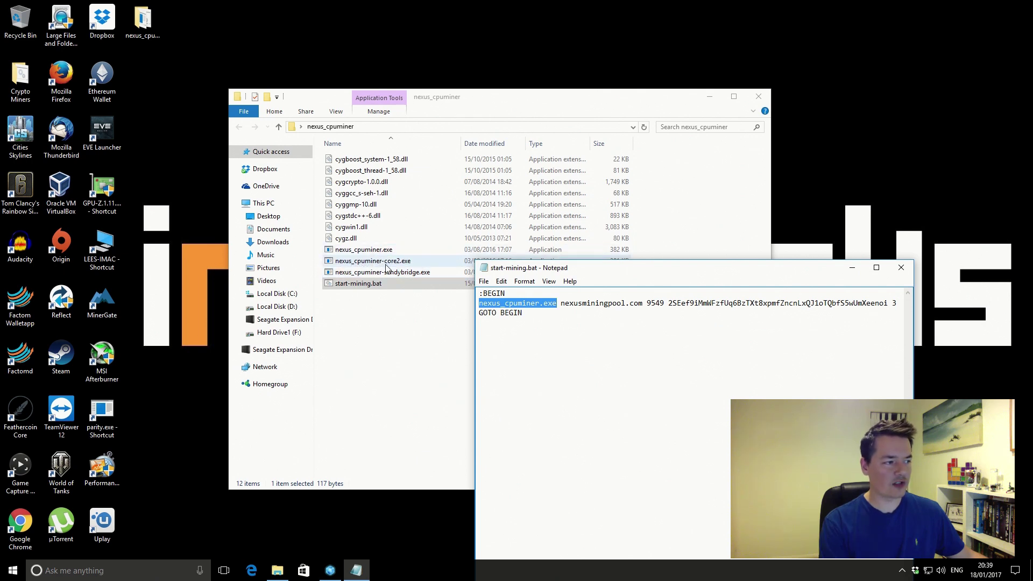
pyautogui.click(549, 316)
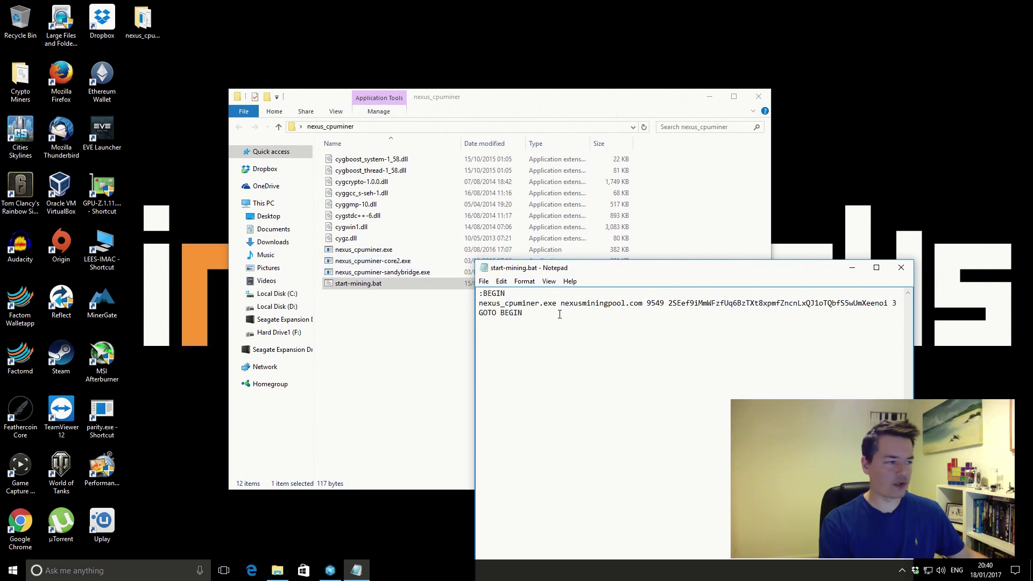
pyautogui.moveTo(478, 303); pyautogui.dragTo(557, 303)
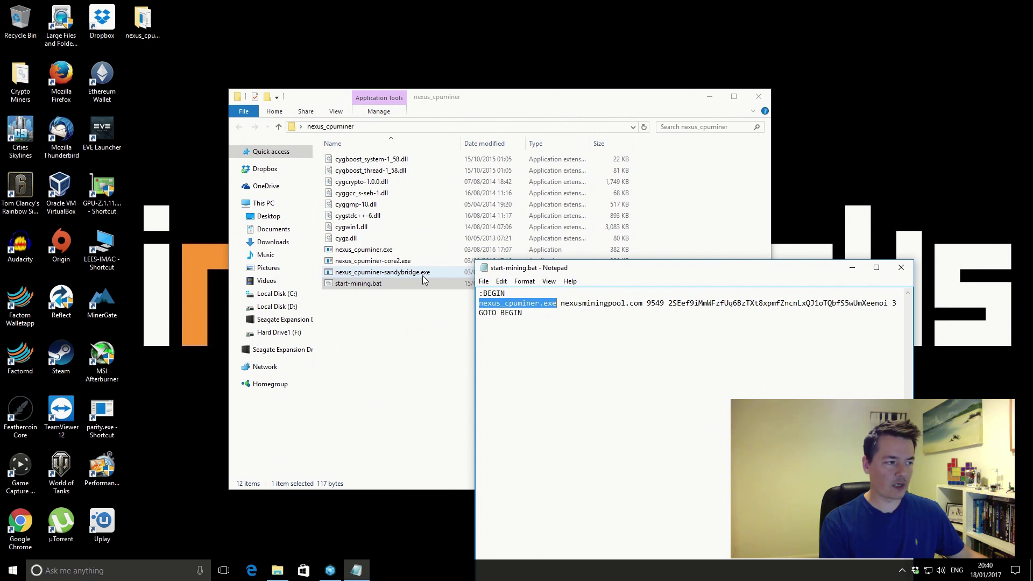
pyautogui.click(612, 323)
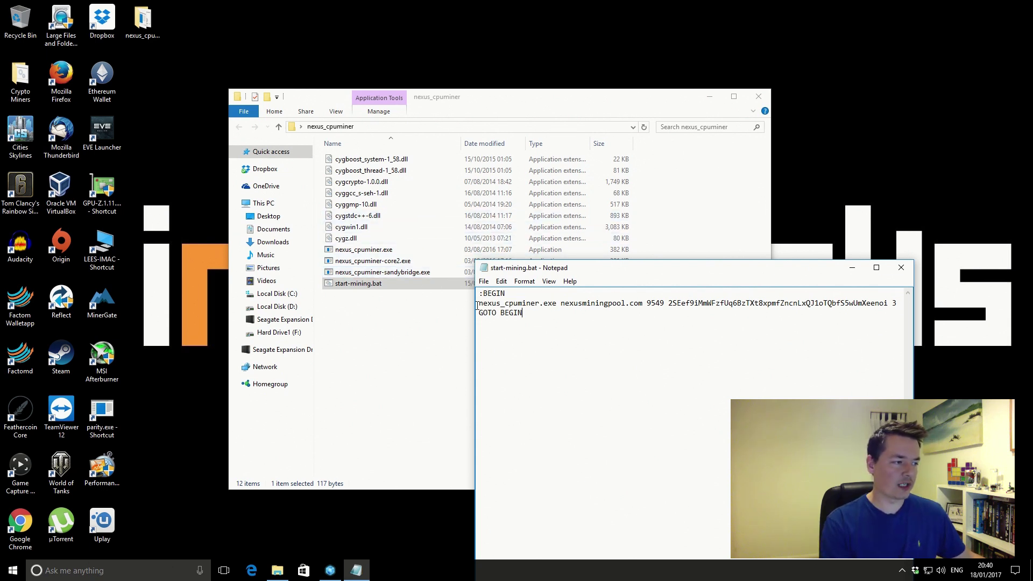
pyautogui.moveTo(478, 303); pyautogui.dragTo(557, 304)
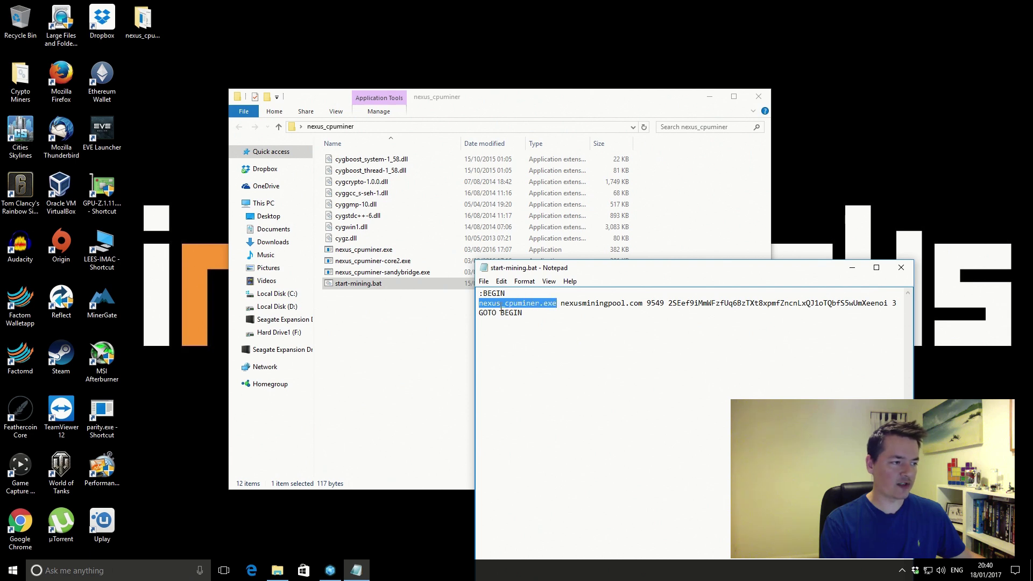
pyautogui.click(535, 312)
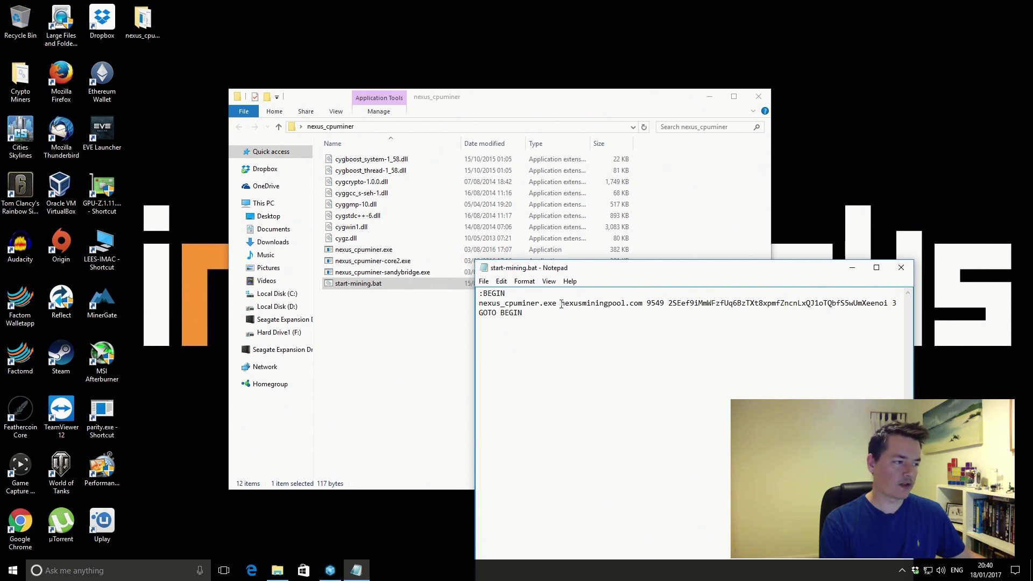
pyautogui.moveTo(560, 303); pyautogui.dragTo(665, 303)
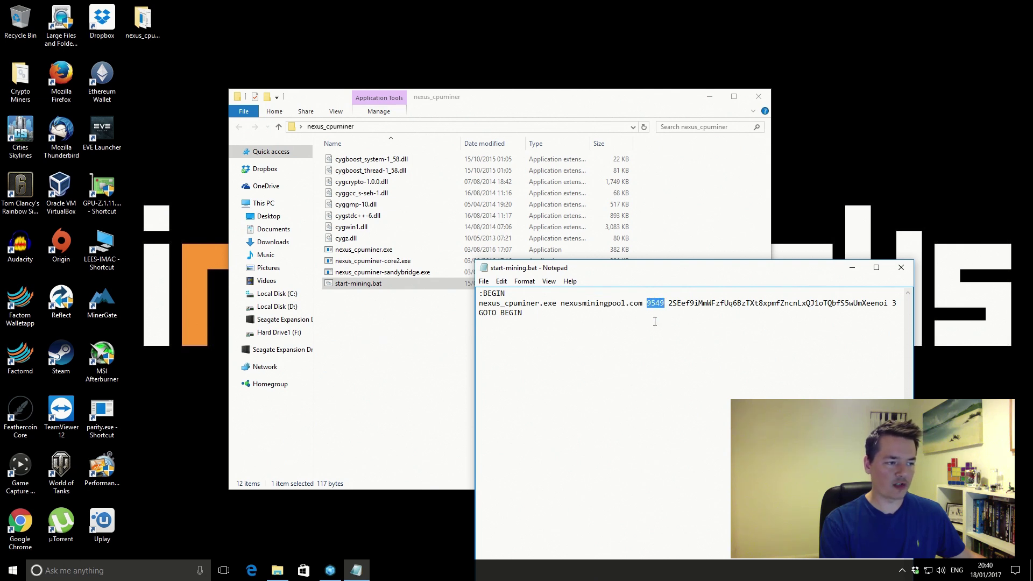
pyautogui.click(630, 314)
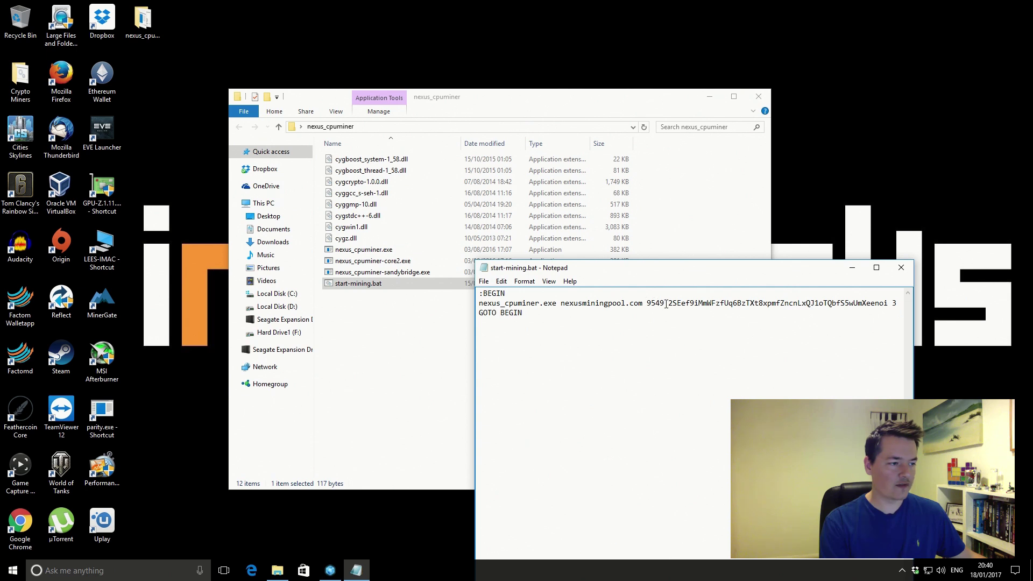
pyautogui.moveTo(663, 304); pyautogui.dragTo(474, 299)
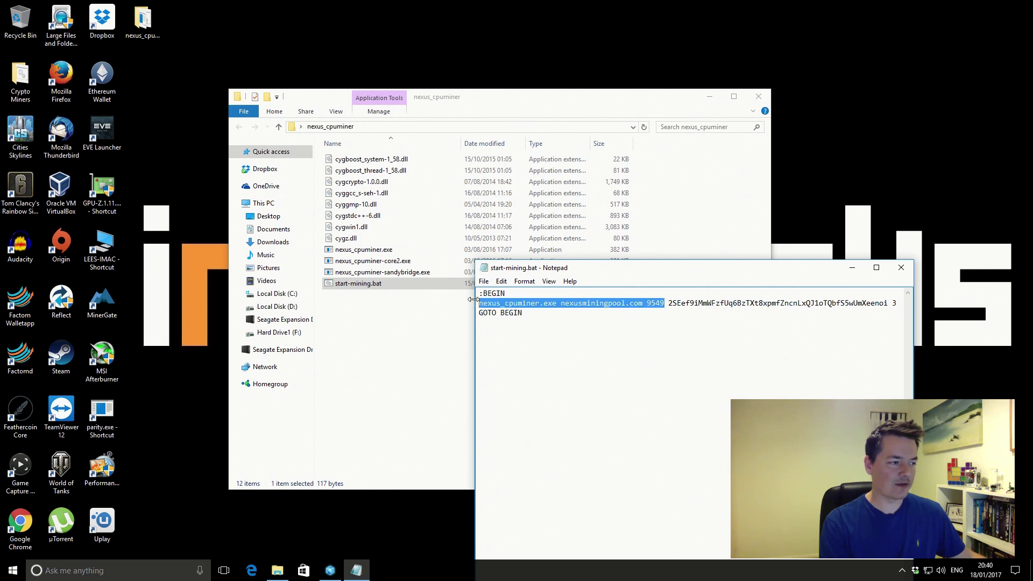
pyautogui.click(654, 319)
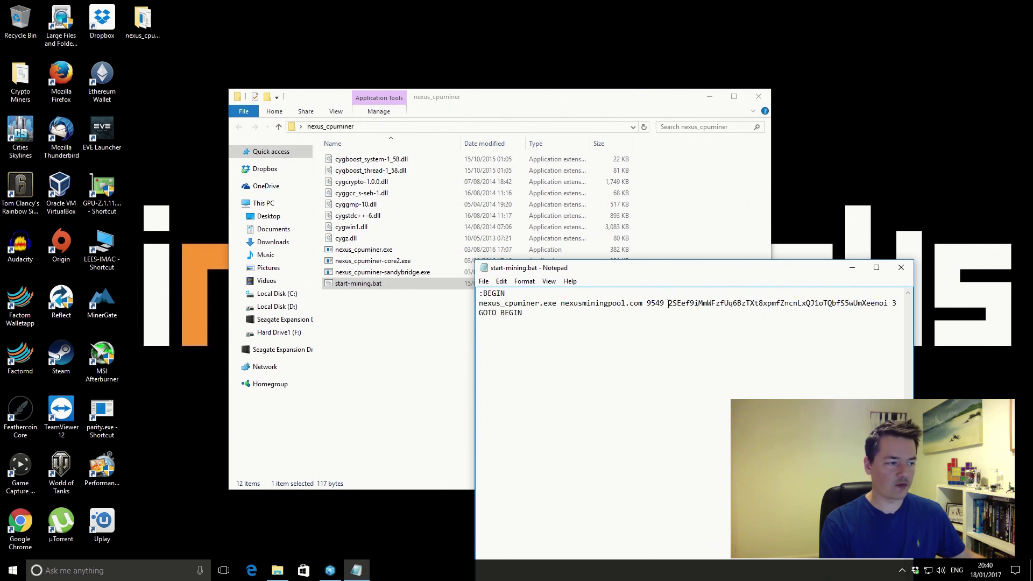
pyautogui.moveTo(667, 303); pyautogui.dragTo(888, 303)
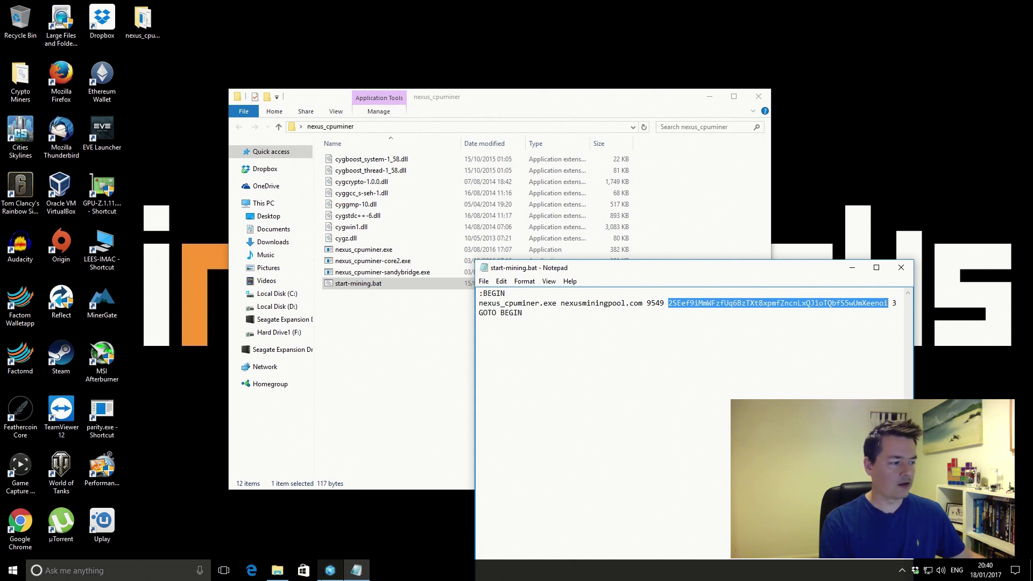
pyautogui.click(690, 372)
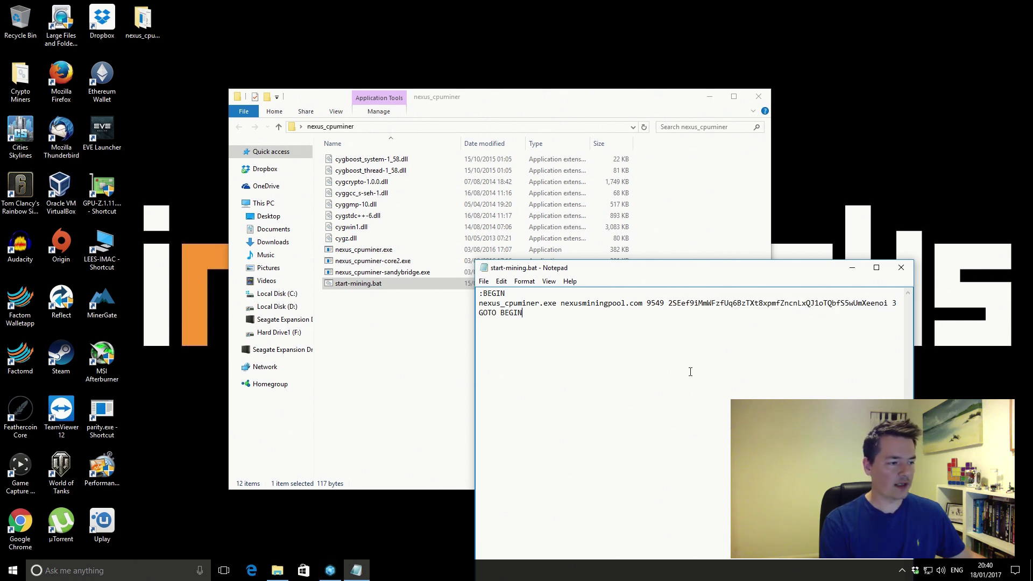
# Step: Create a new receiving address in Nexus Wallet labelled 'demo'
pyautogui.click(329, 570)
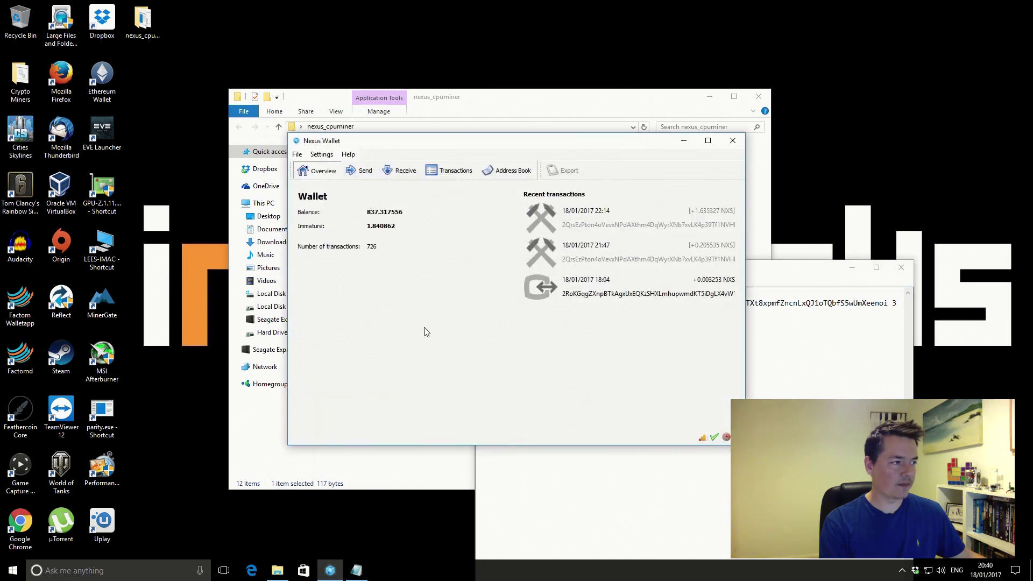
pyautogui.click(400, 172)
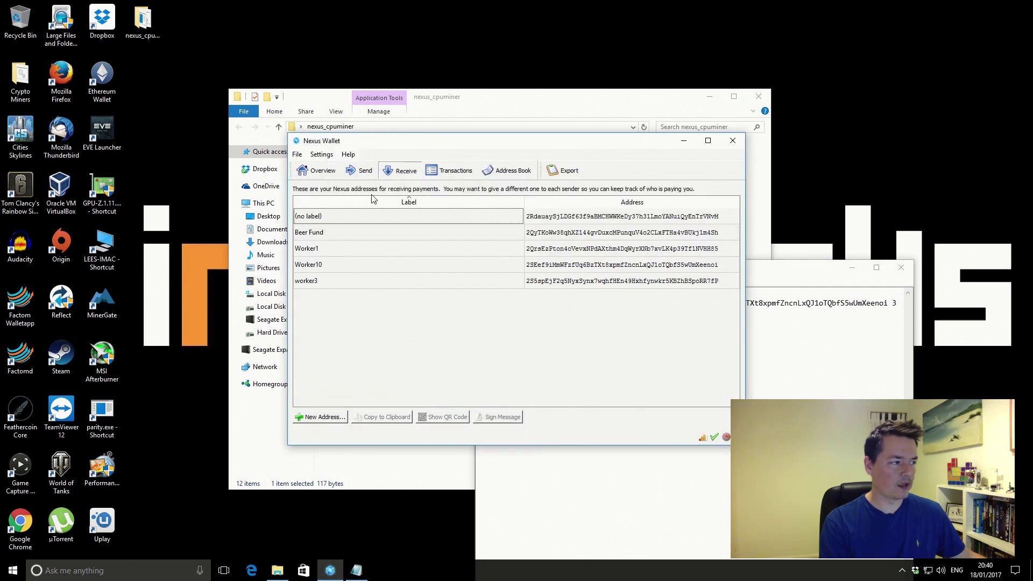
pyautogui.click(322, 418)
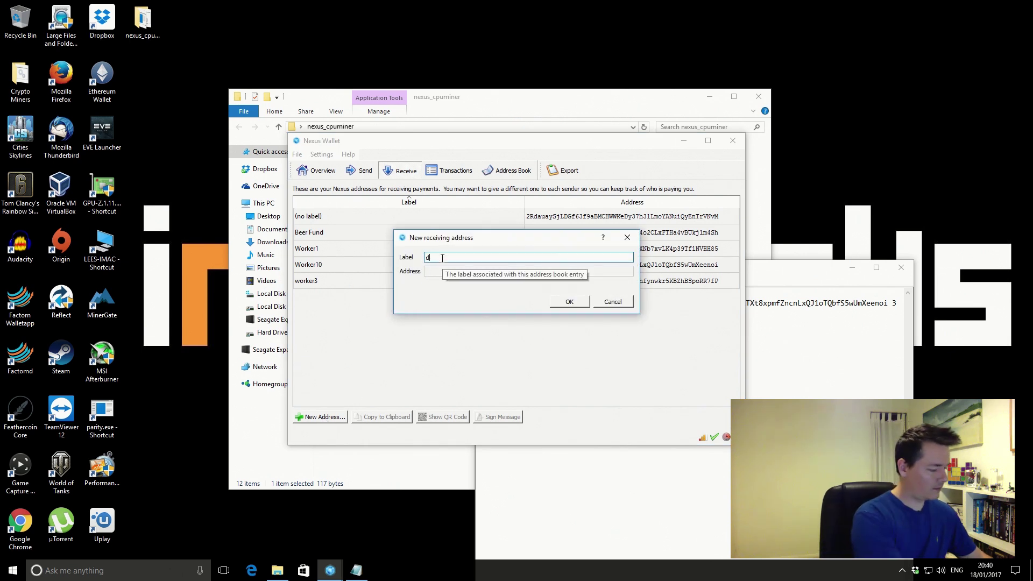
pyautogui.write('demo')
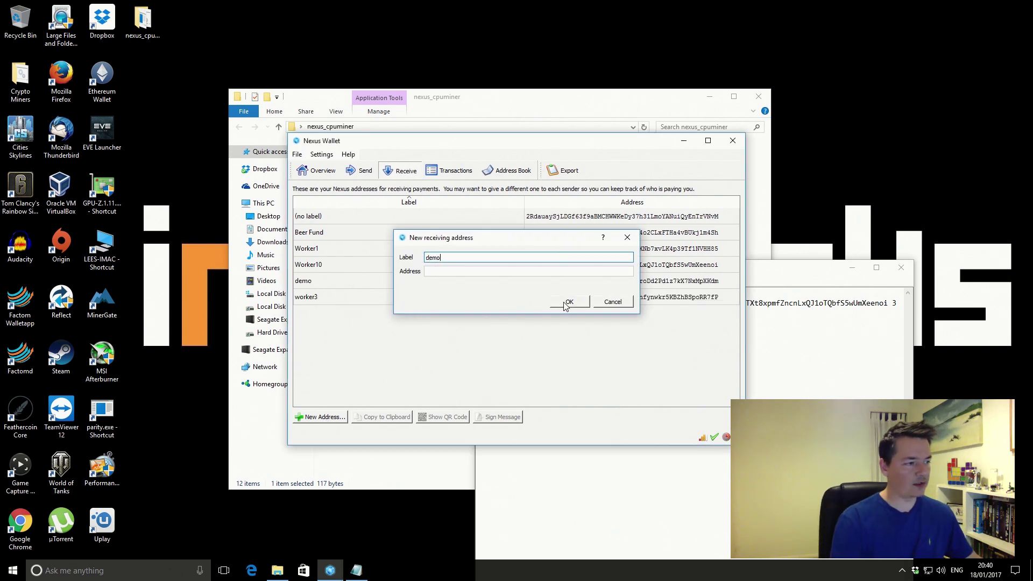
pyautogui.click(563, 302)
# Step: Copy the demo address, return to the wallet overview, and minimize the wallet
pyautogui.click(567, 283)
pyautogui.rightClick(566, 284)
pyautogui.click(594, 290)
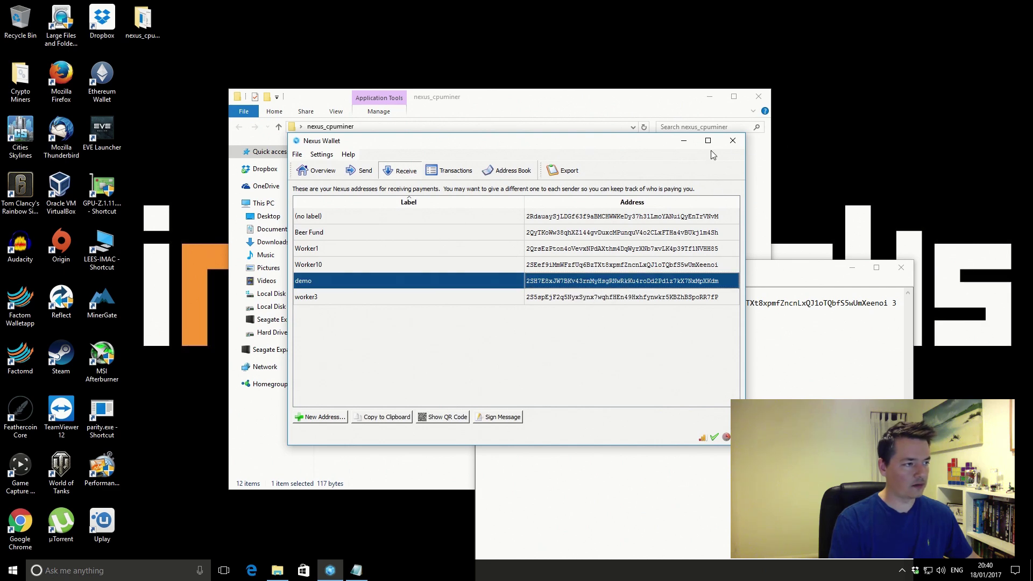
pyautogui.click(317, 171)
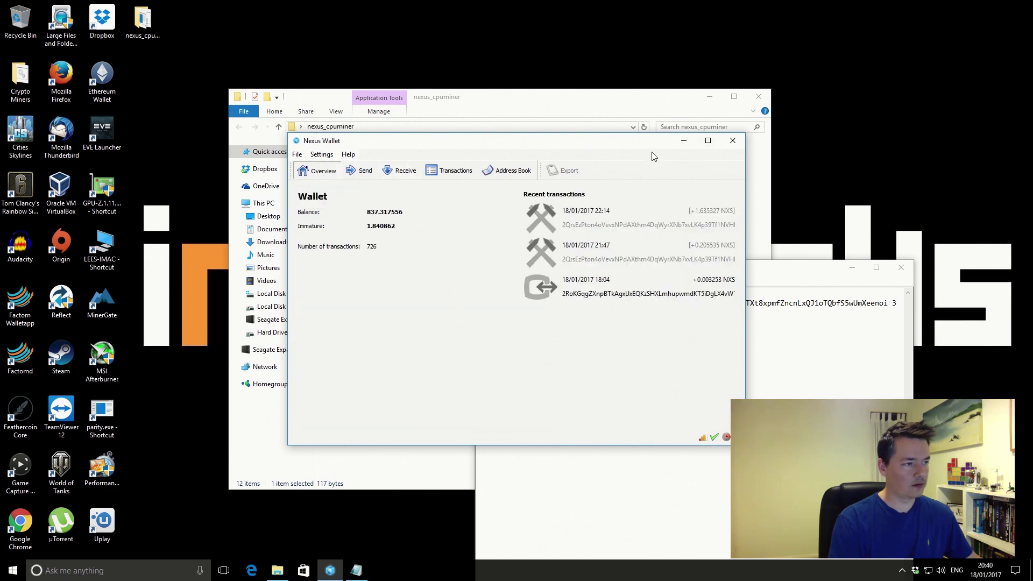
pyautogui.click(682, 143)
# Step: Paste the copied demo address over the old wallet address following port 9549
pyautogui.moveTo(668, 303); pyautogui.dragTo(888, 303)
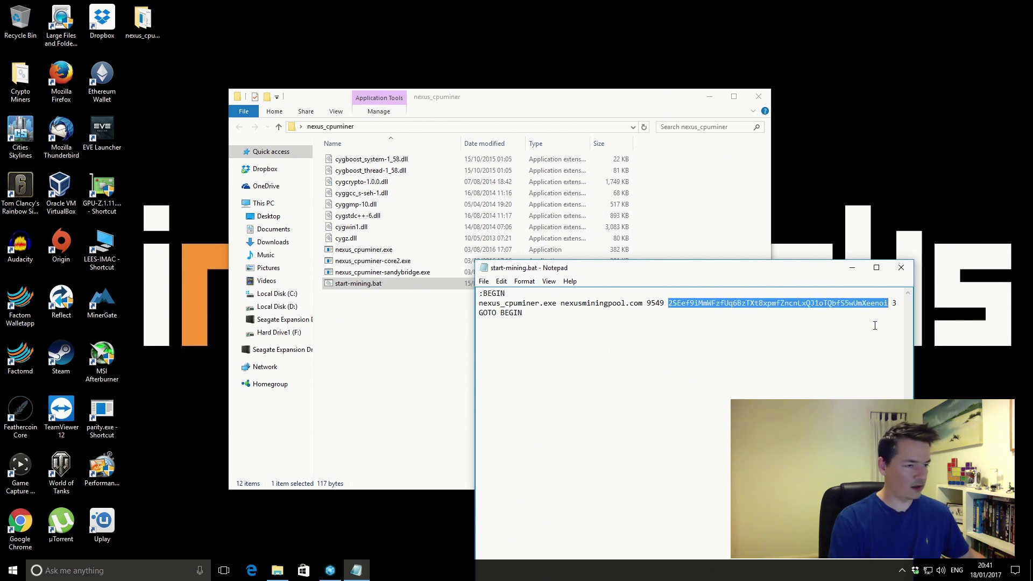
pyautogui.write('2SH7E8xJW7BKv43rnMyHsgRNwRkKu4roDd2Pd1z7kX7NxMpXKdm')
pyautogui.moveTo(668, 306); pyautogui.dragTo(893, 303)
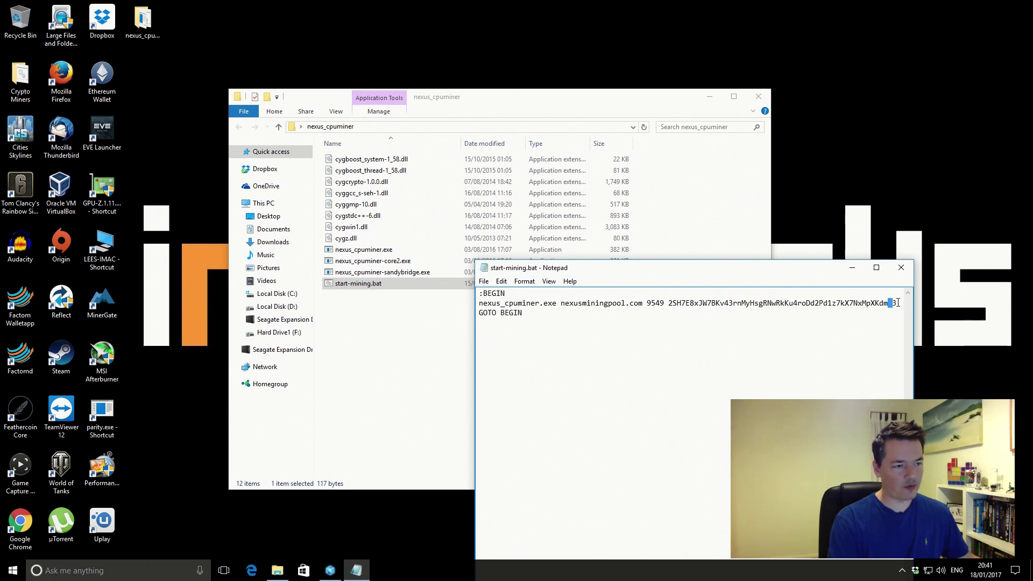
pyautogui.click(896, 305)
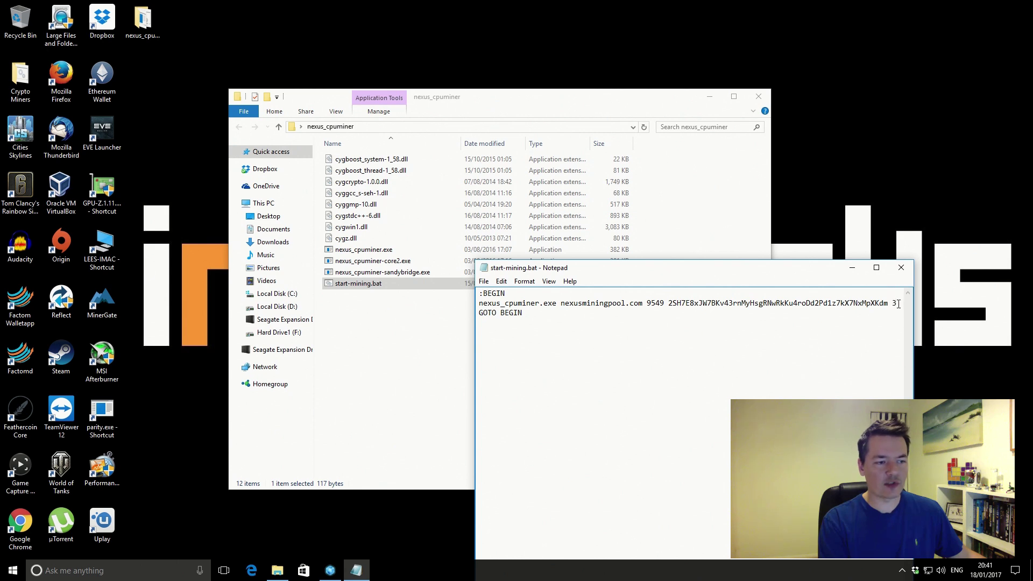
# Step: Save the script as demo.bat with the file type set to All Files (*.*)
pyautogui.click(484, 282)
pyautogui.click(507, 329)
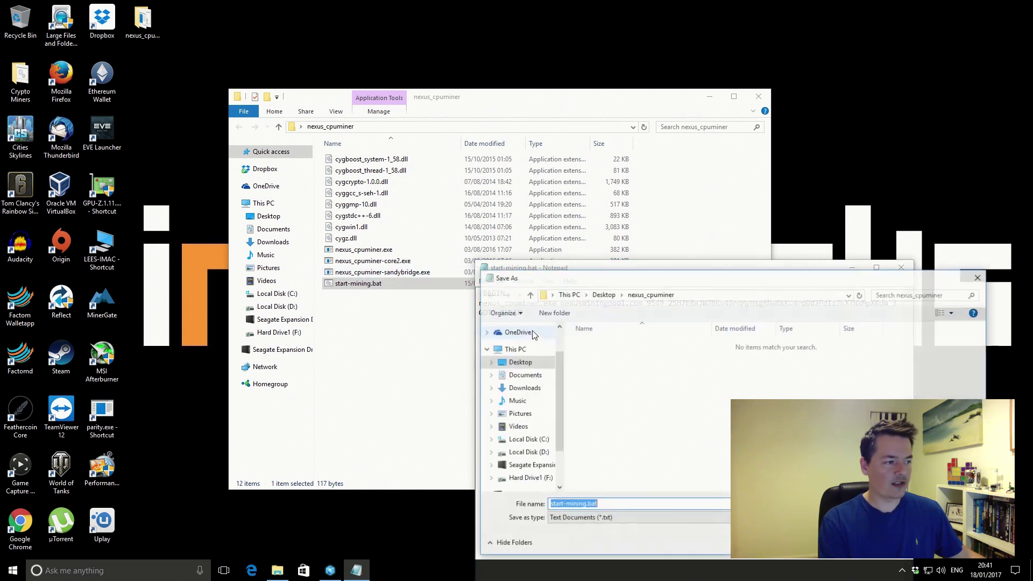
pyautogui.write('dem')
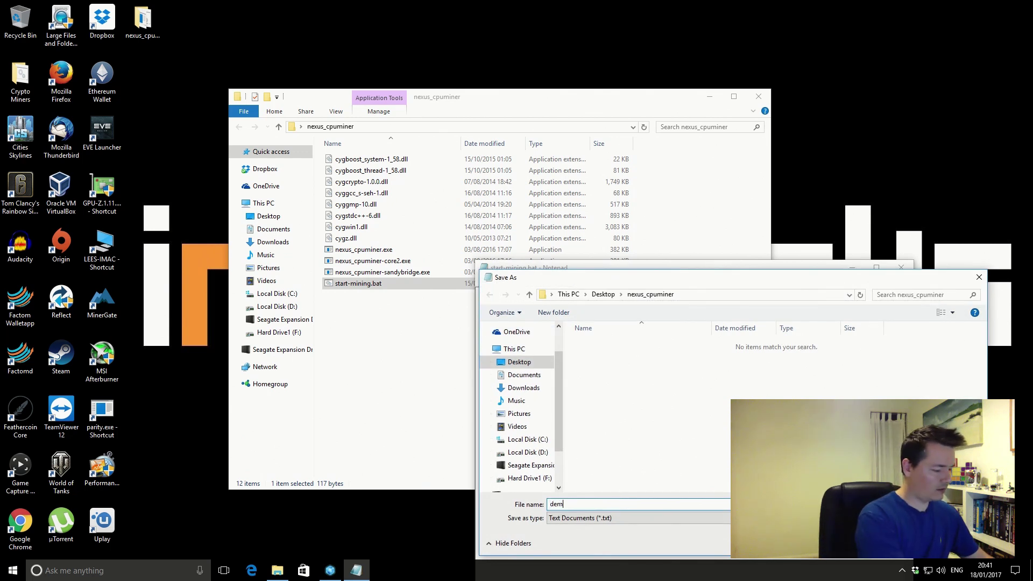
pyautogui.write('o.bat')
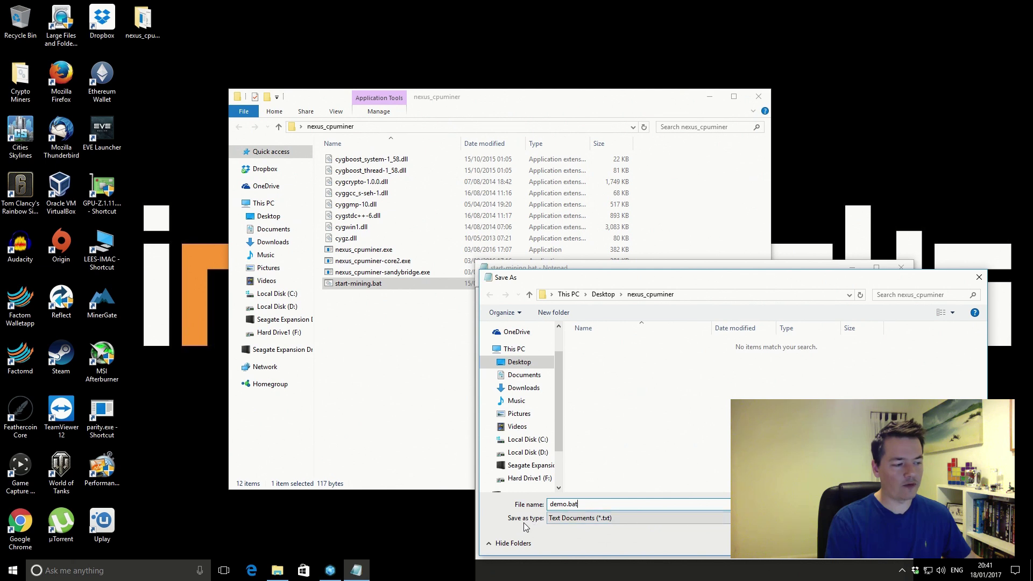
pyautogui.click(569, 519)
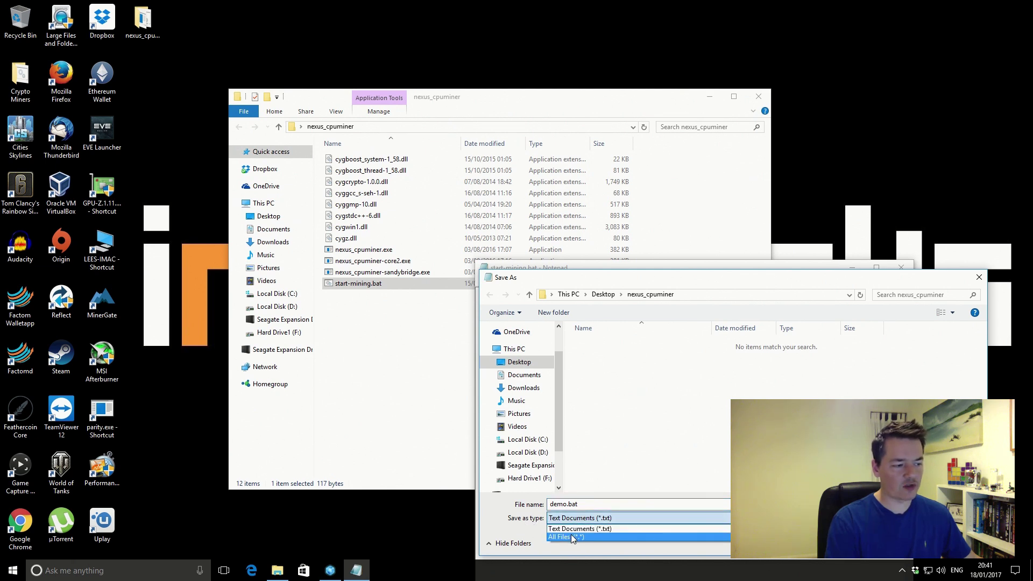
pyautogui.click(576, 536)
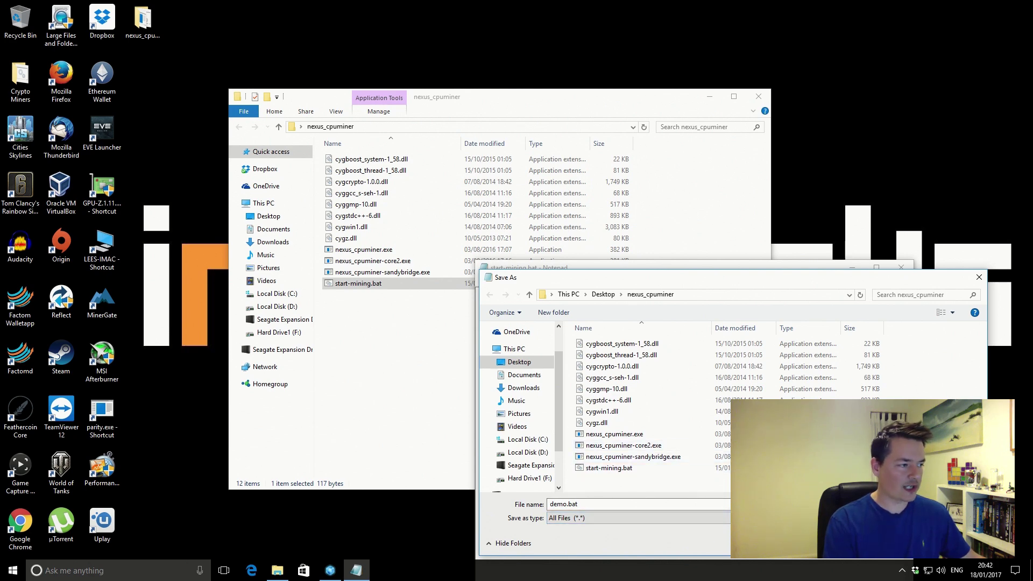
pyautogui.press('Return')
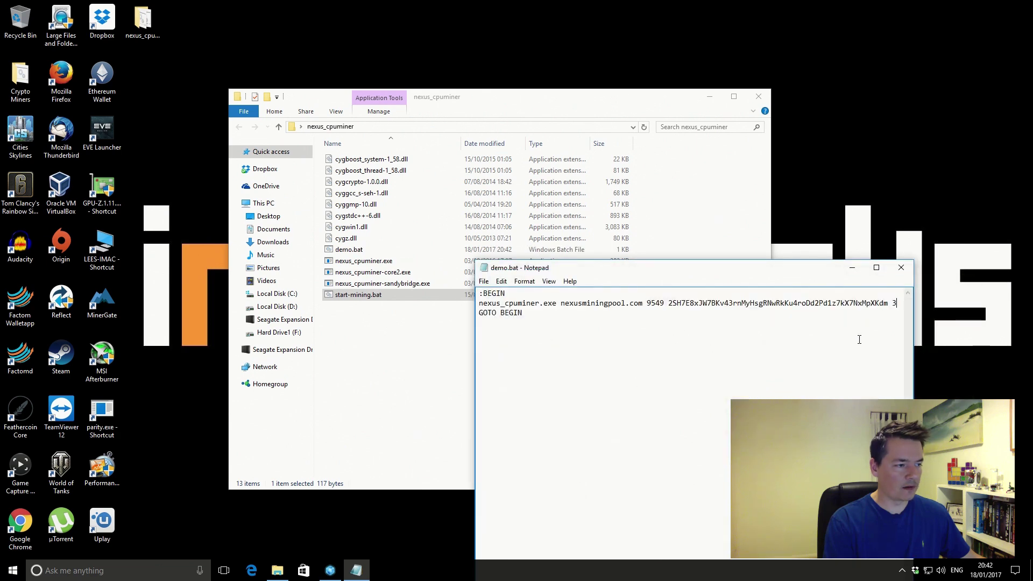
# Step: Close Notepad and check demo.bat listed in the nexus_cpuminer folder
pyautogui.click(902, 269)
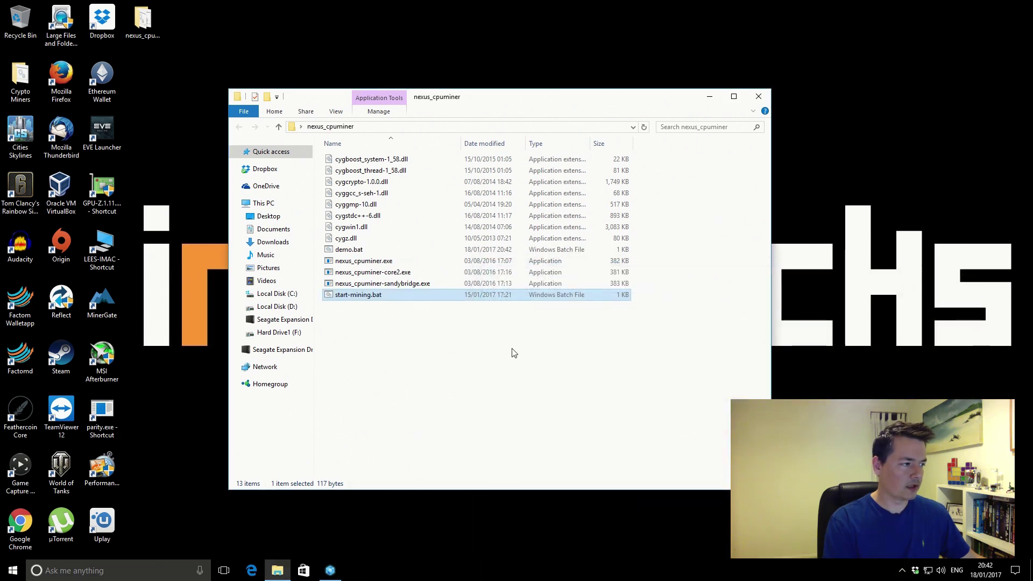
pyautogui.click(343, 252)
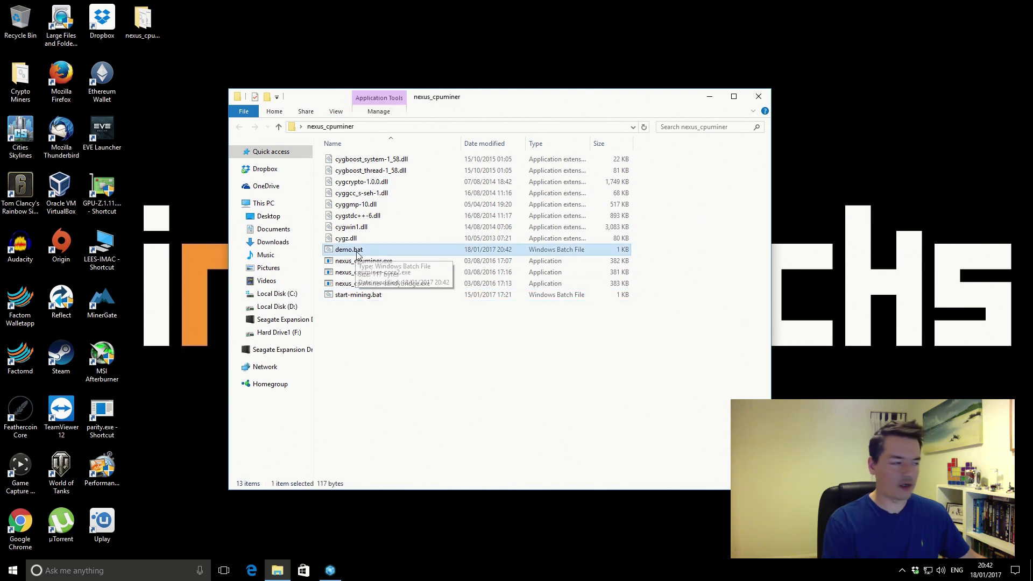
pyautogui.click(365, 326)
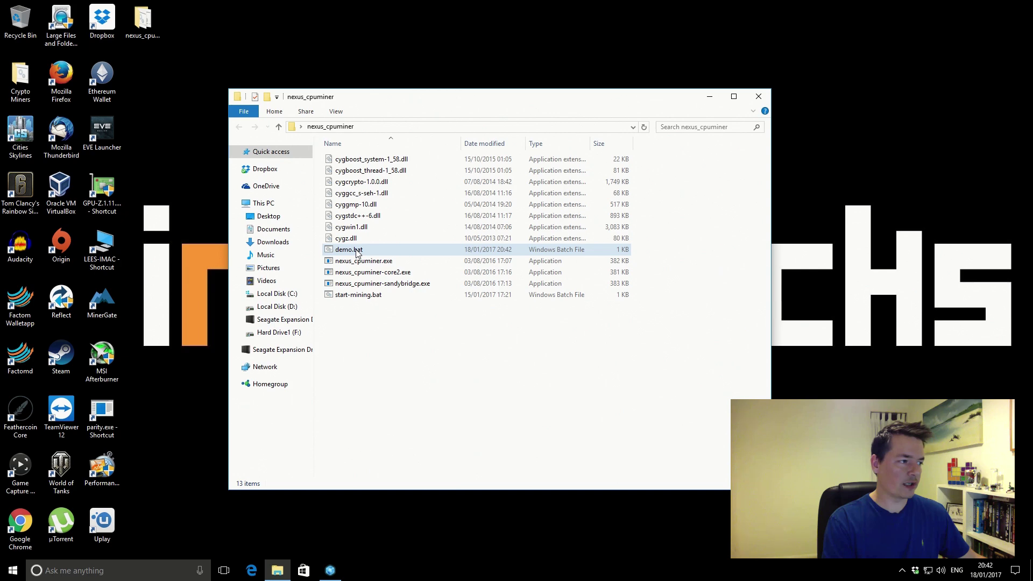
# Step: Launch demo.bat to start the miner in Command Prompt, then minimize File Explorer
pyautogui.doubleClick(356, 251)
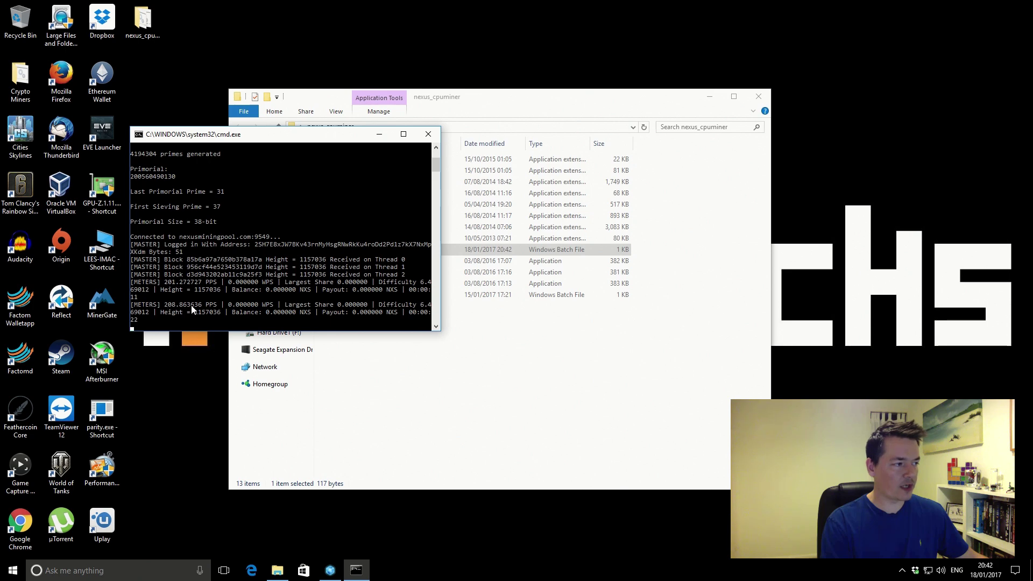
pyautogui.click(709, 96)
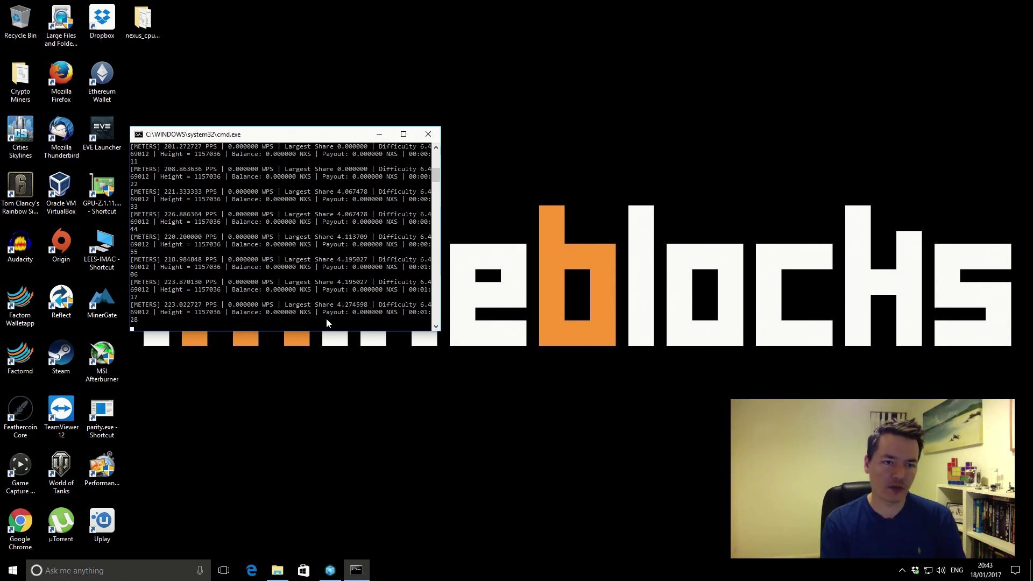
pyautogui.click(331, 571)
pyautogui.click(401, 171)
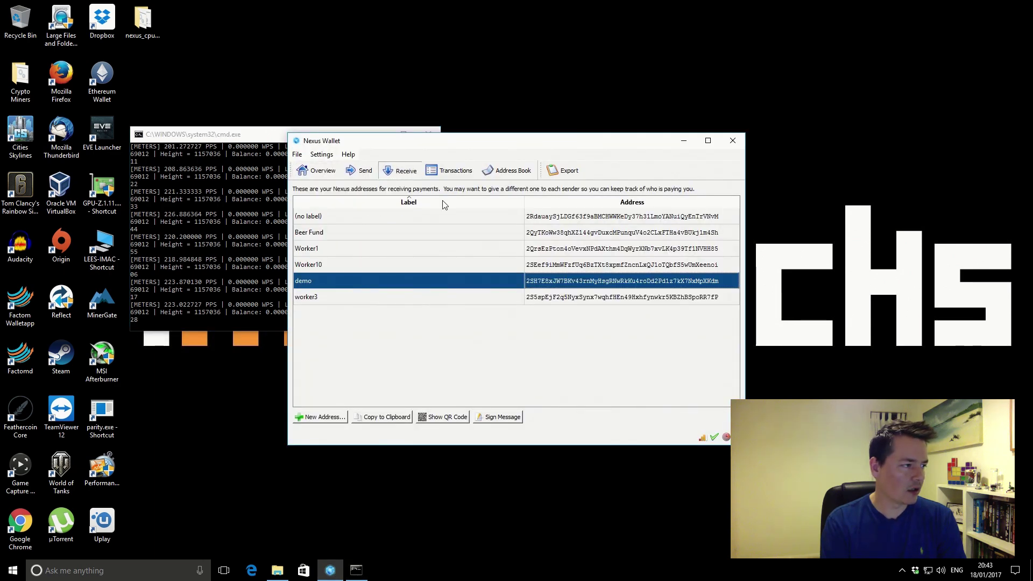
pyautogui.click(450, 171)
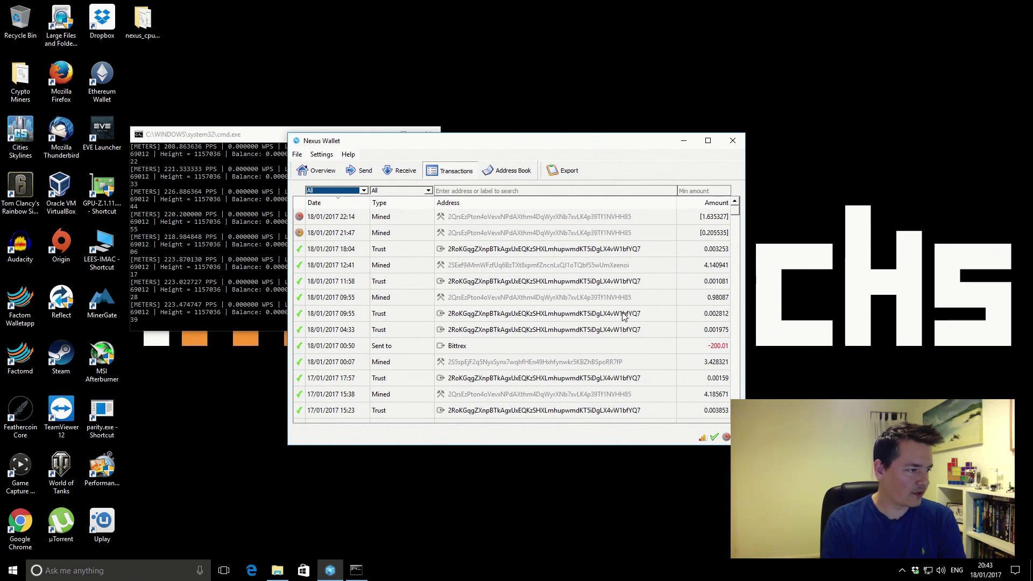
pyautogui.click(644, 329)
pyautogui.press('Up')
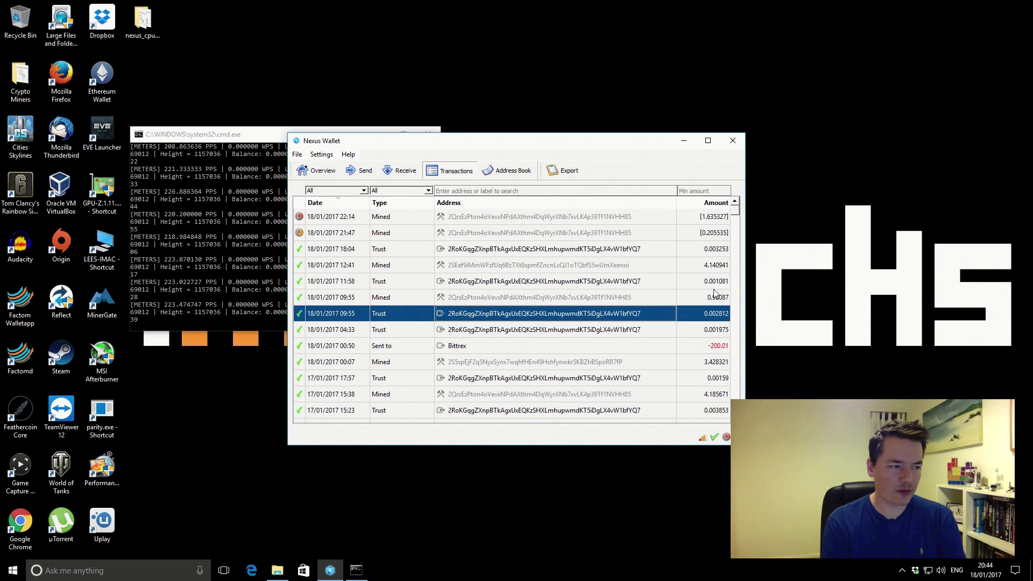
pyautogui.click(703, 250)
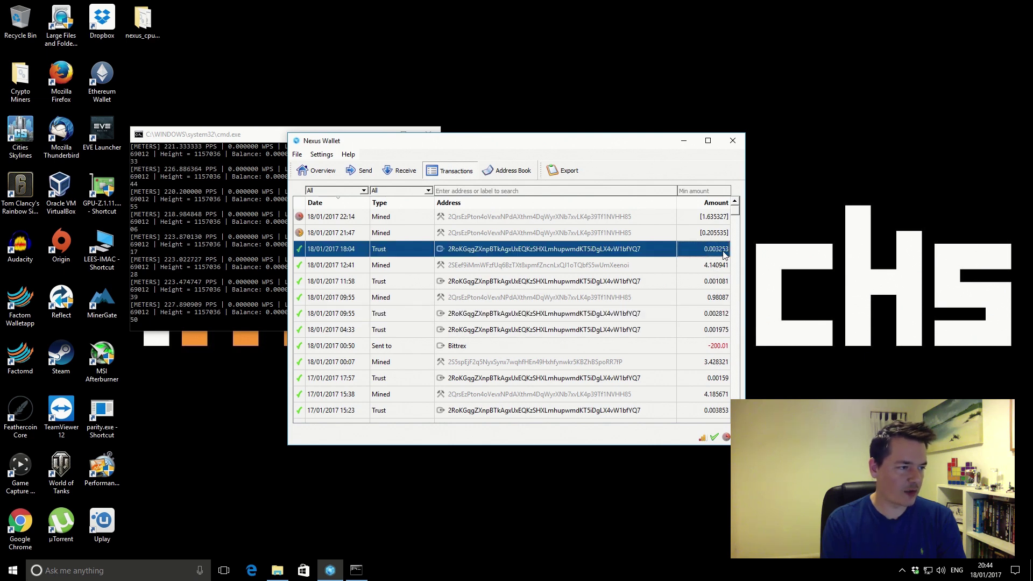
pyautogui.click(715, 314)
pyautogui.click(711, 331)
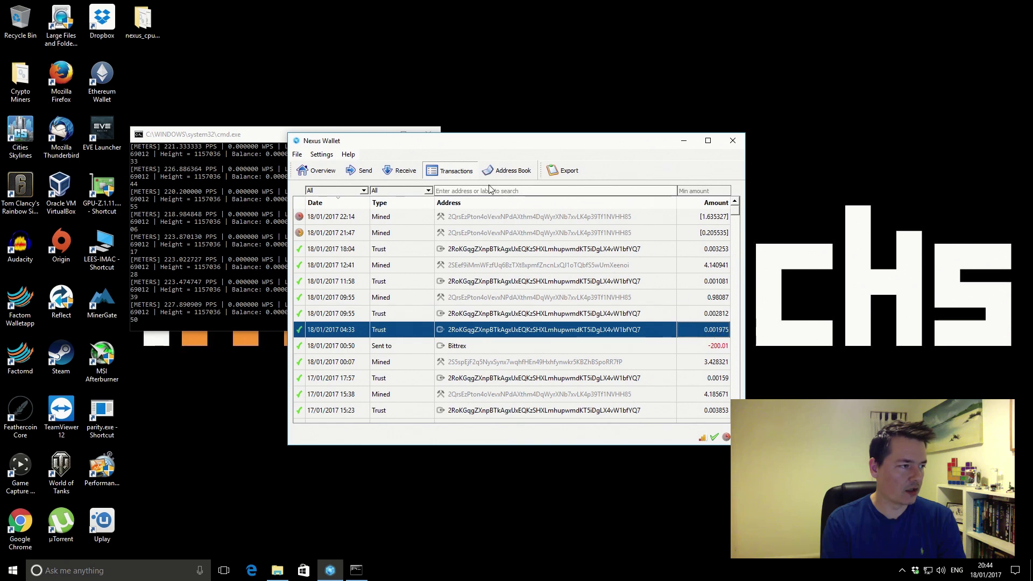
pyautogui.click(320, 172)
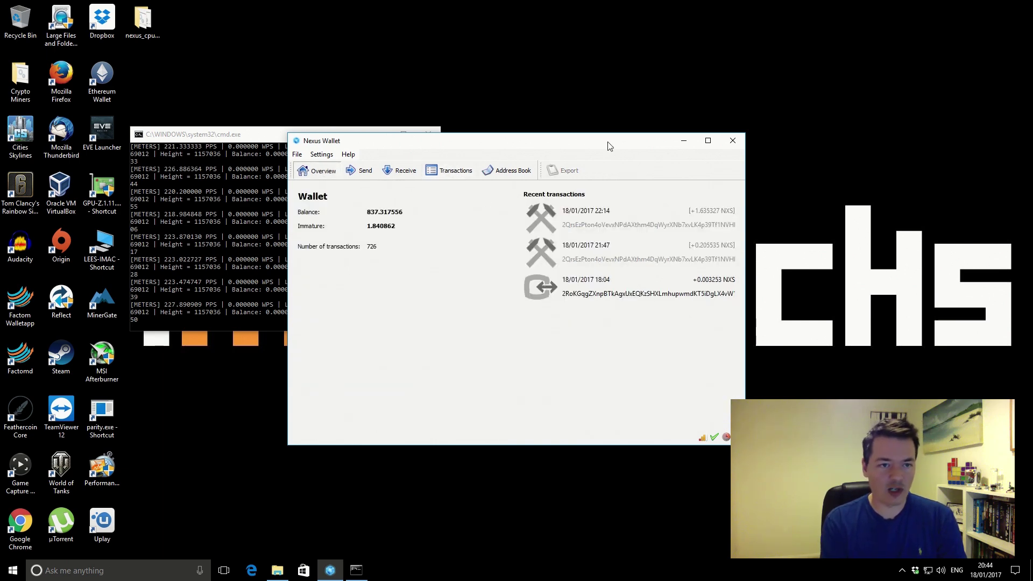
pyautogui.click(682, 141)
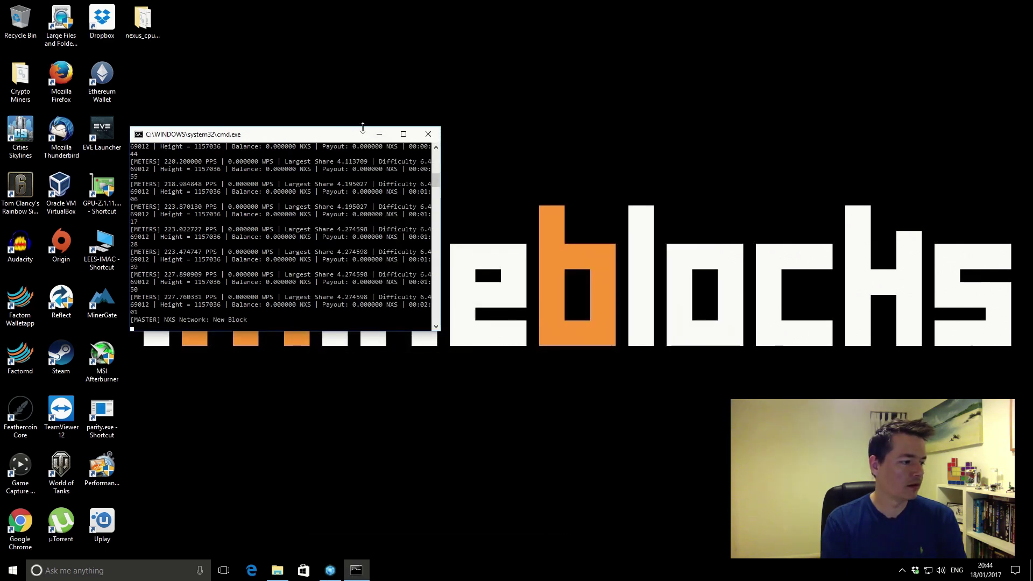